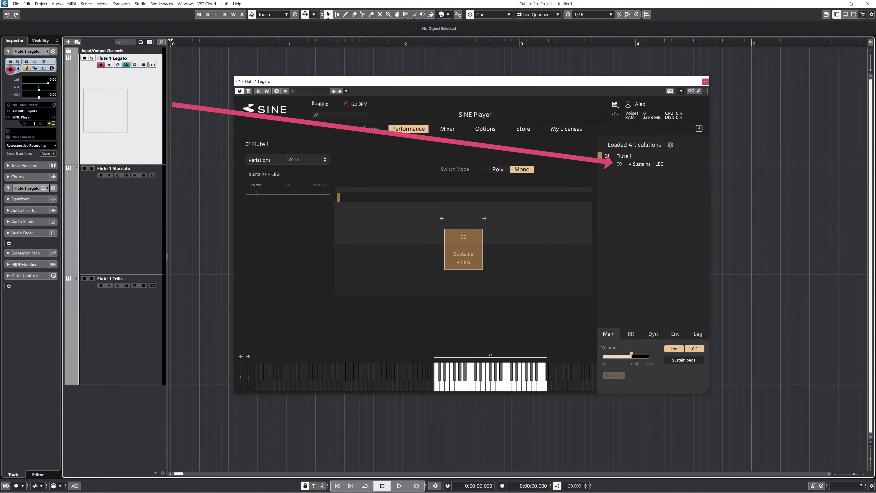
Select the Flute 1 Staccato track to show its SINE instance.
left_click(121, 193)
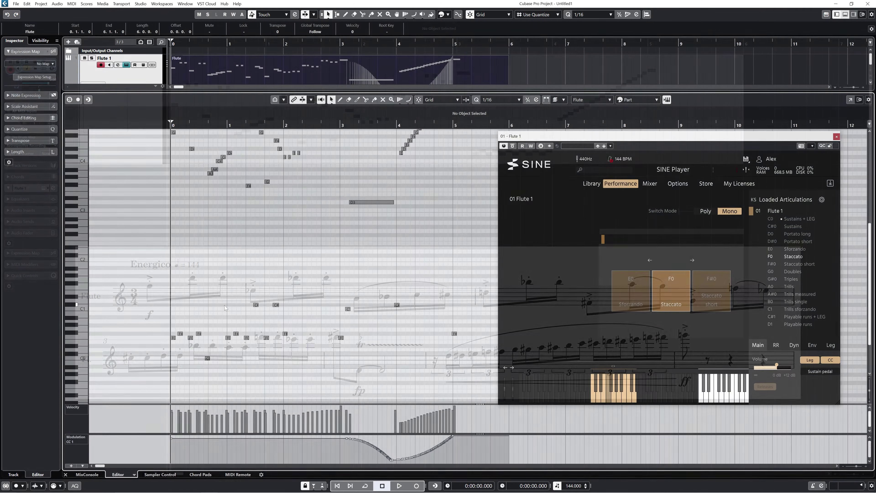
Marquee-select and deselect the low keyswitch notes, then play the passage to hear articulations switch.
left_click_drag(170, 284, 467, 369)
left_click(445, 297)
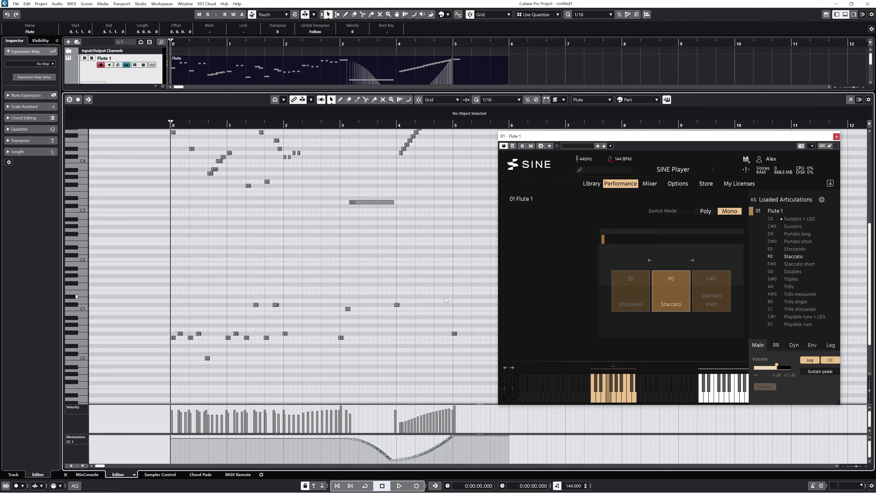
scroll(445, 299, "up", 3)
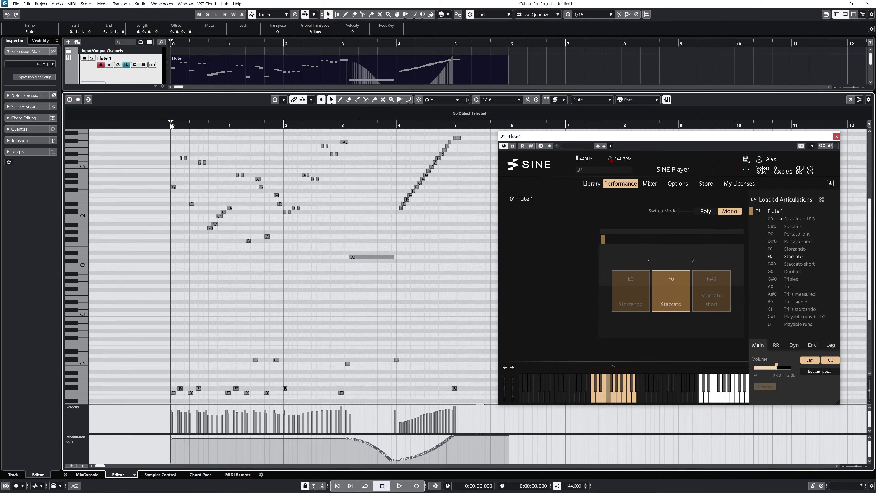
key("space")
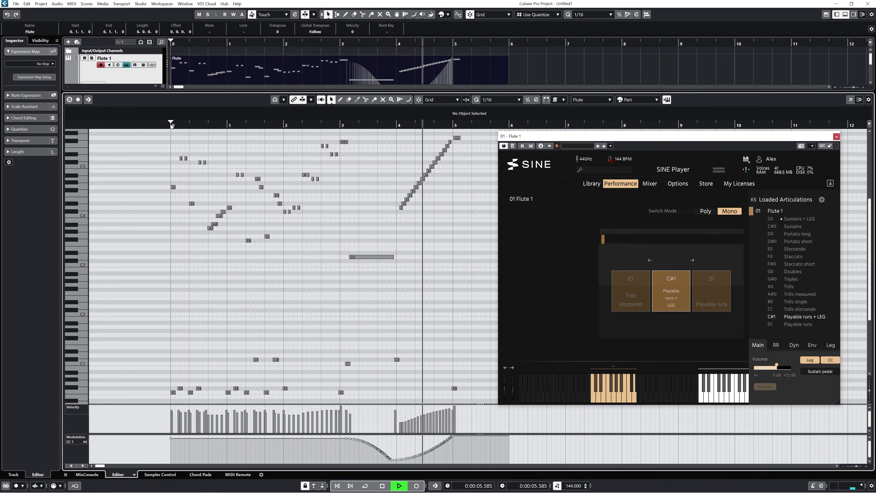
key("space")
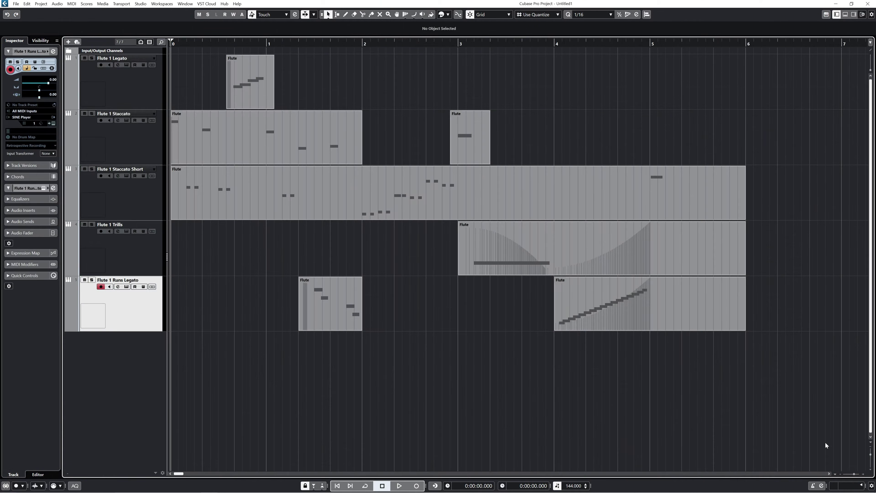
Play back the split per-articulation flute tracks.
key("space")
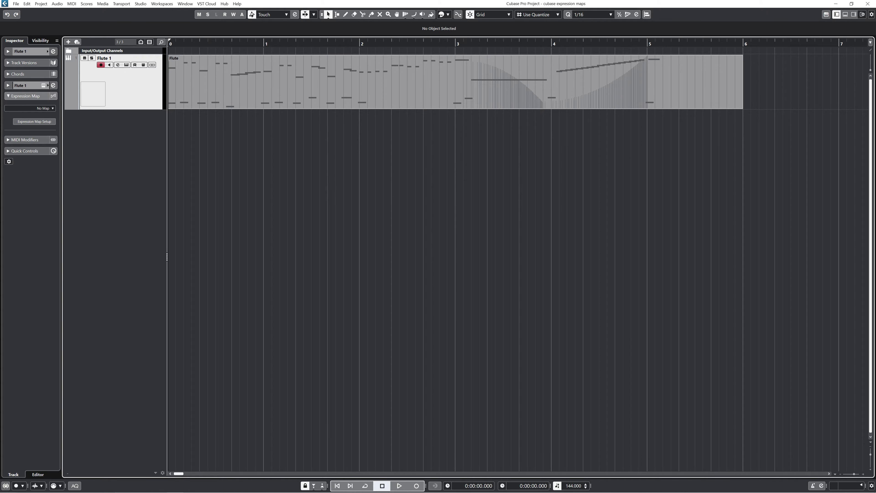
Open Expression Map Setup from the Inspector's Expression Map section.
left_click(34, 121)
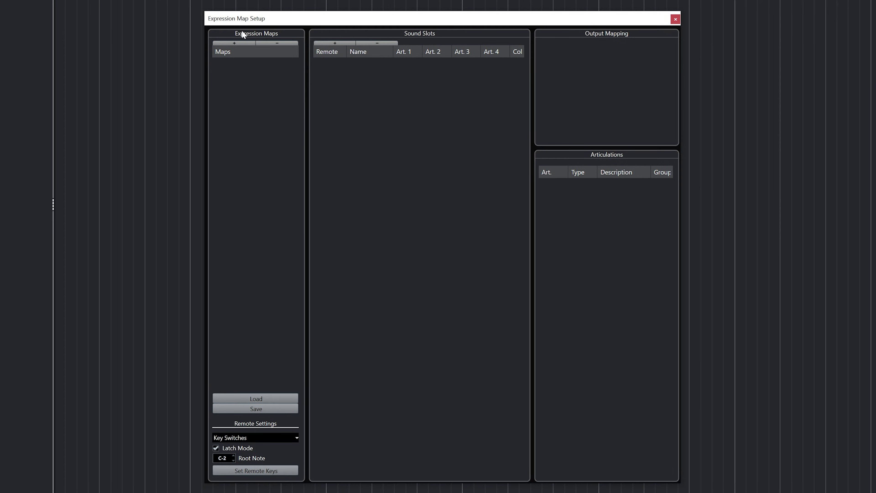
Add a new expression map named 'BWW Flute 1' and add a second sound slot.
left_click(238, 42)
double_click(234, 66)
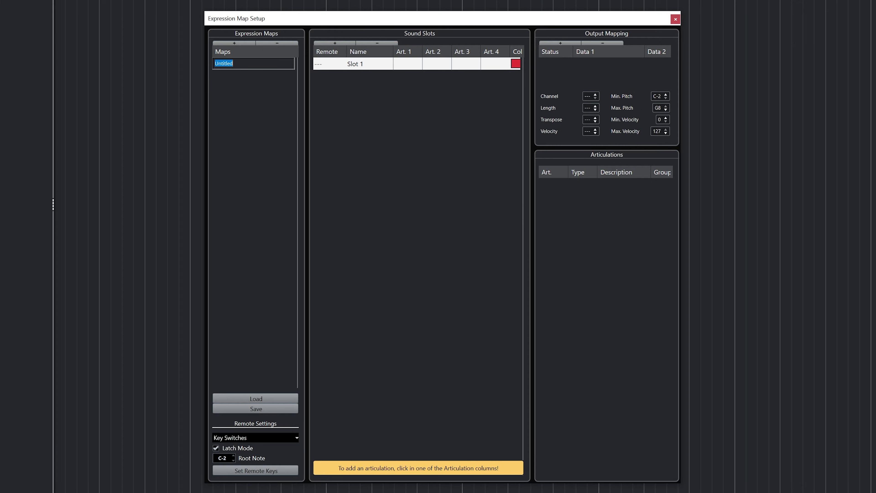
type("BWW Flute 1")
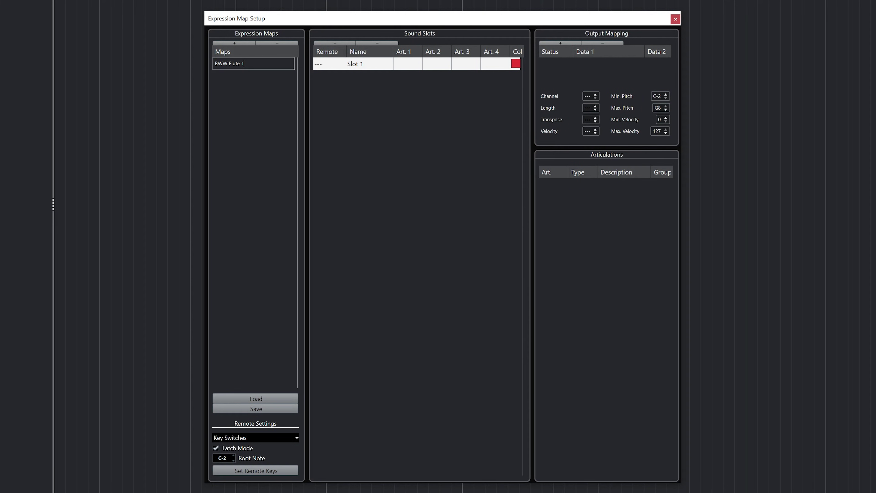
key("Return")
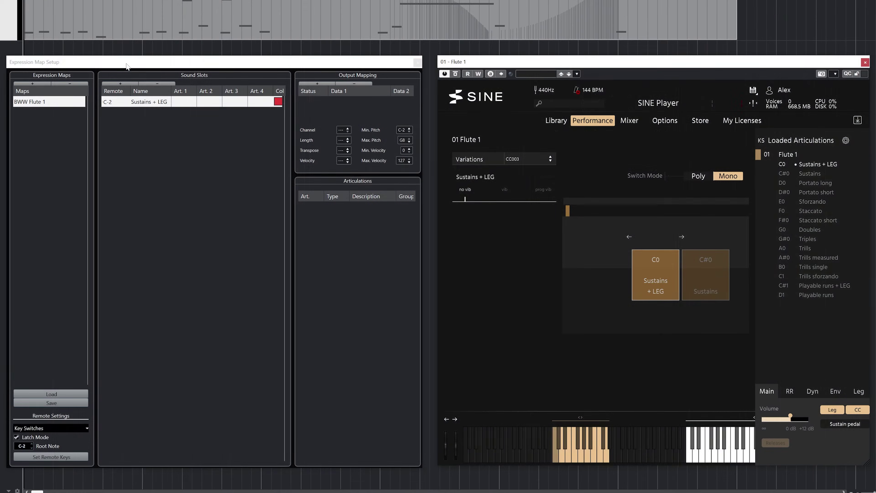
left_click(121, 83)
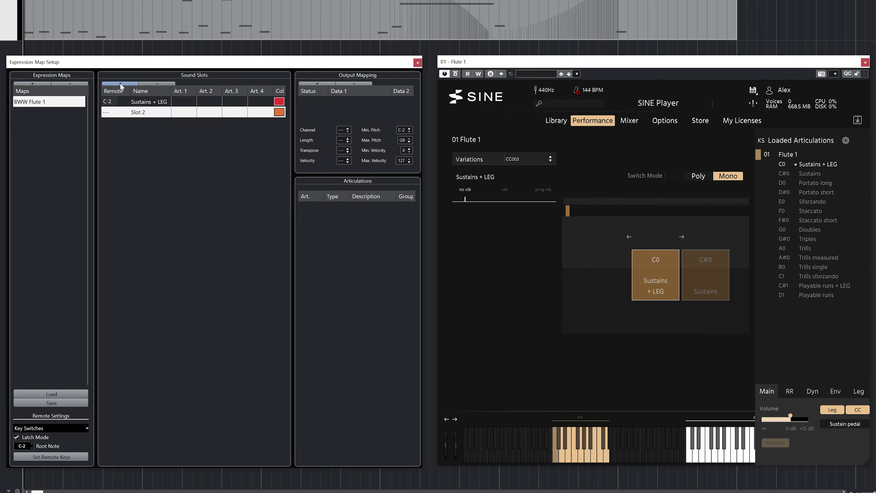
Name sound slots 'Sustains' and 'Portato Long', adding a new slot after each.
double_click(143, 113)
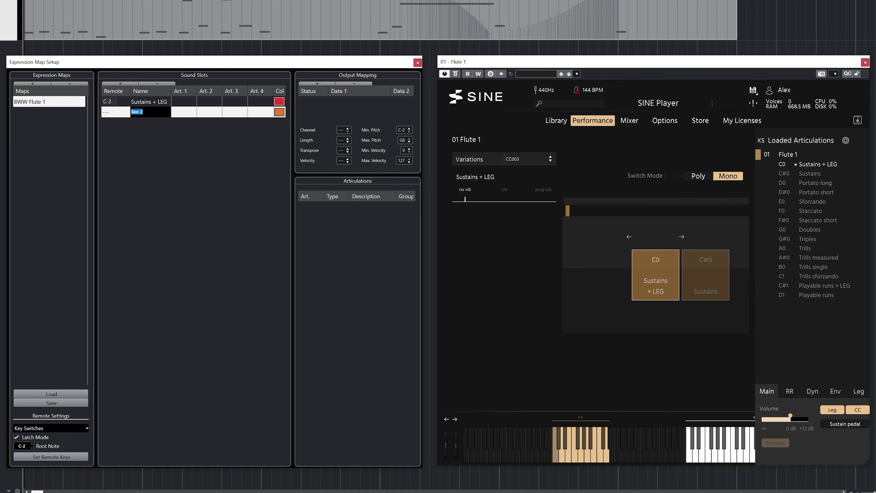
type("Sustains")
key("Return")
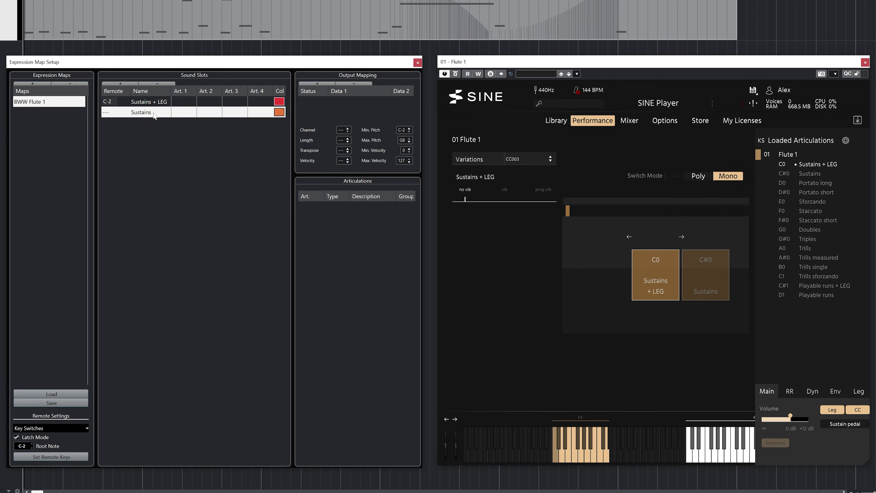
left_click(120, 83)
double_click(138, 123)
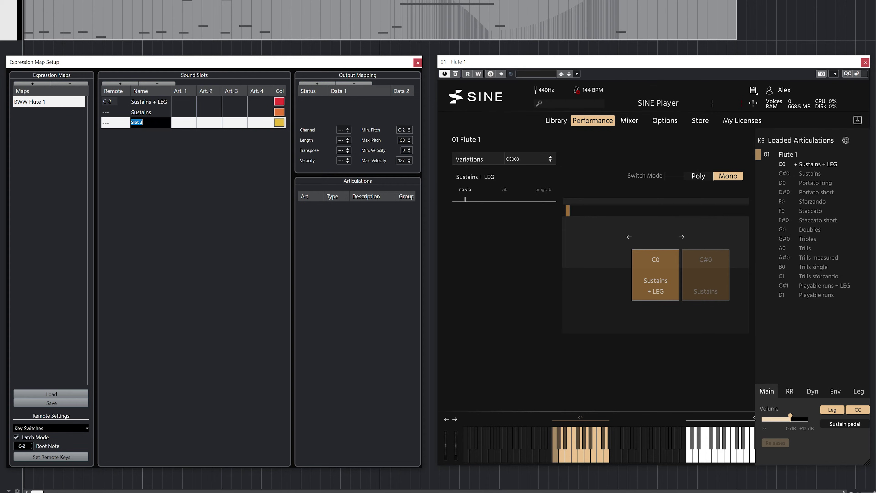
type("Portato Long")
key("Return")
left_click(120, 83)
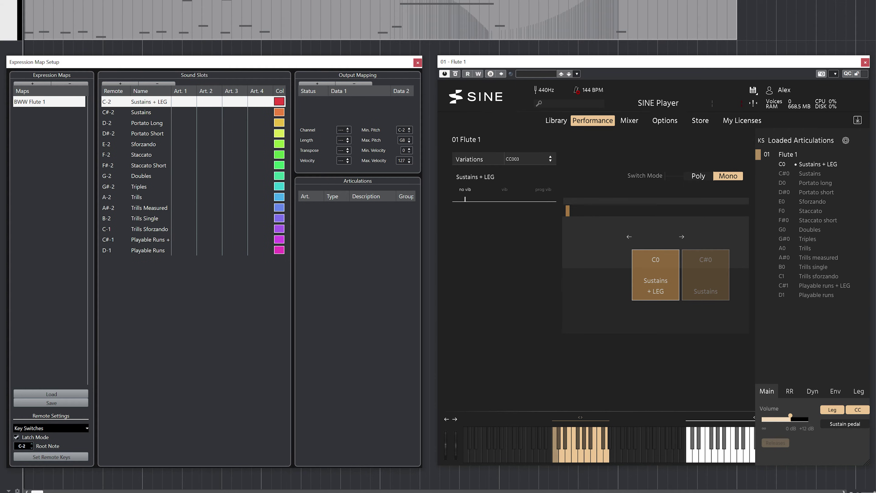
Choose BWW Flute 1 from the Flute 1 track's expression map dropdown.
left_click(45, 108)
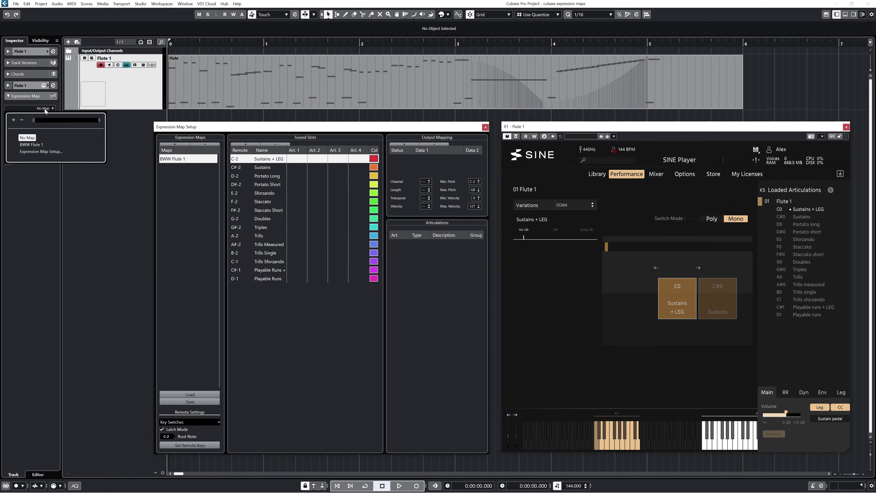
left_click(32, 145)
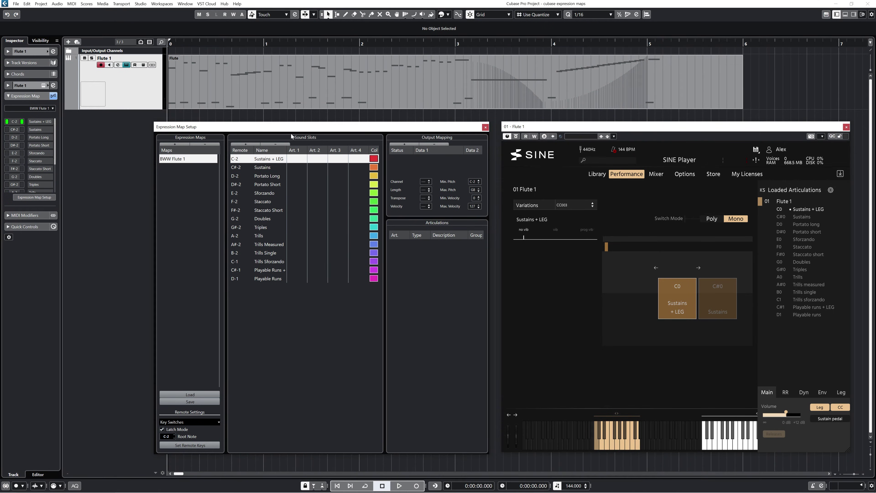
Give the Sustains + LEG slot the Lengths > Legato articulation.
left_click(299, 162)
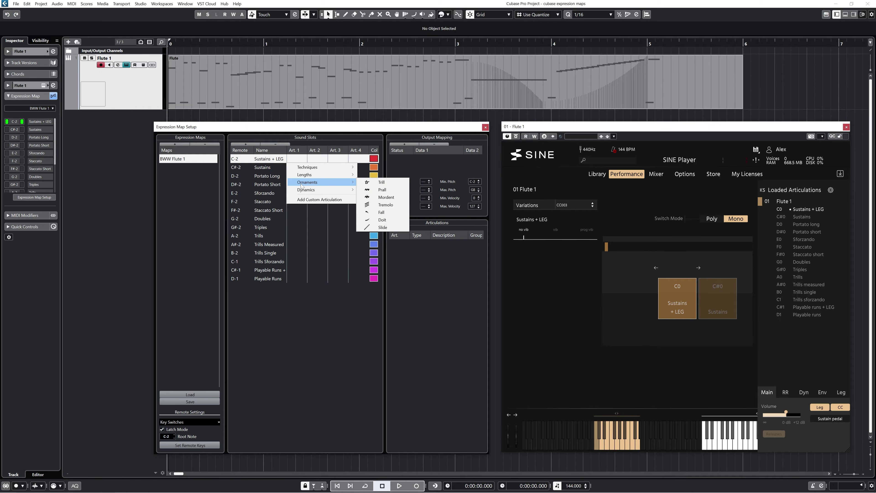
mouse_move(303, 192)
mouse_move(305, 174)
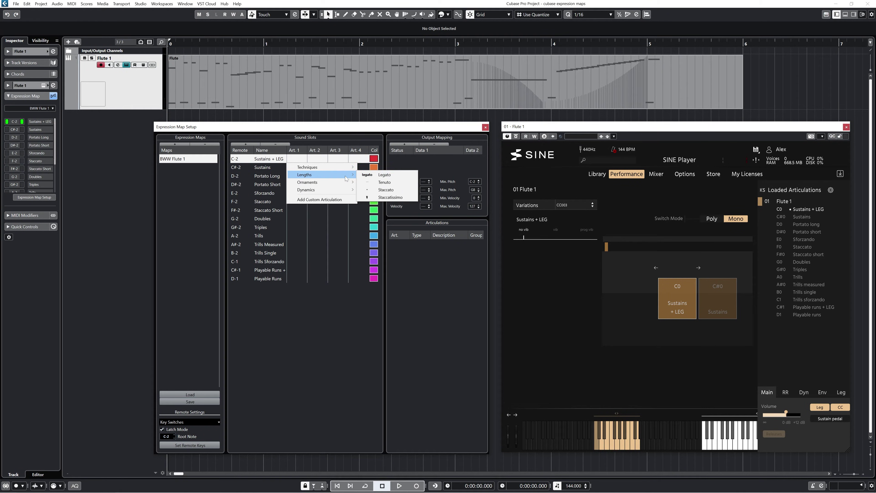
left_click(387, 175)
Add a custom Text articulation named 'sustain' to the Sustains slot.
left_click(297, 167)
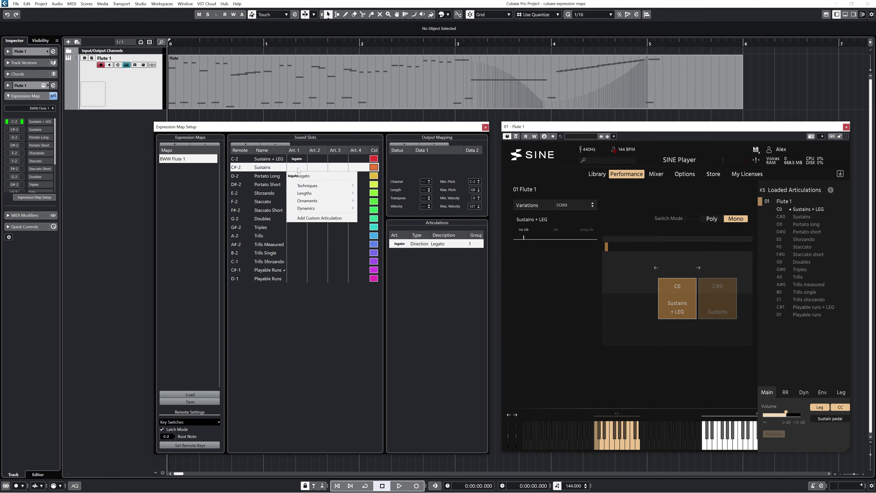
left_click(316, 217)
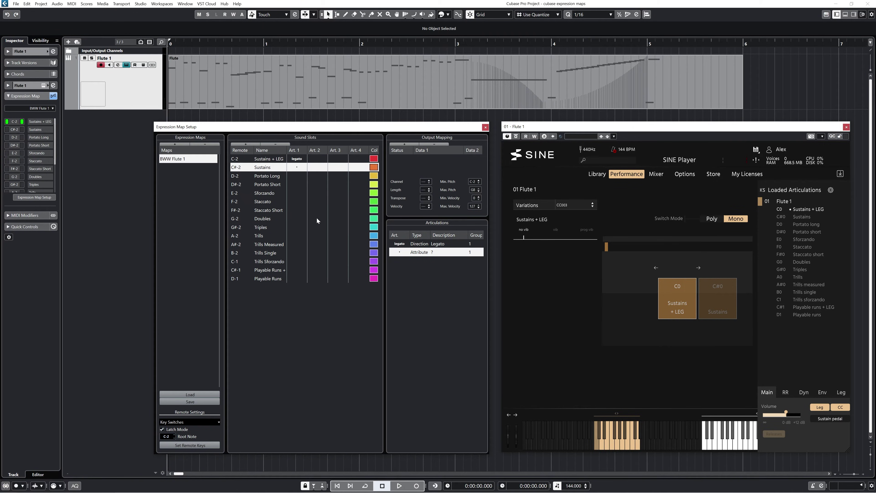
left_click(400, 254)
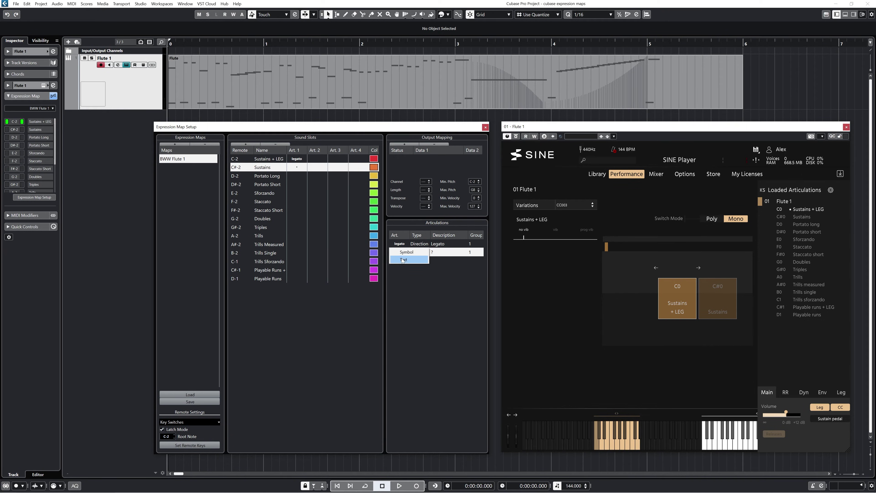
left_click(403, 260)
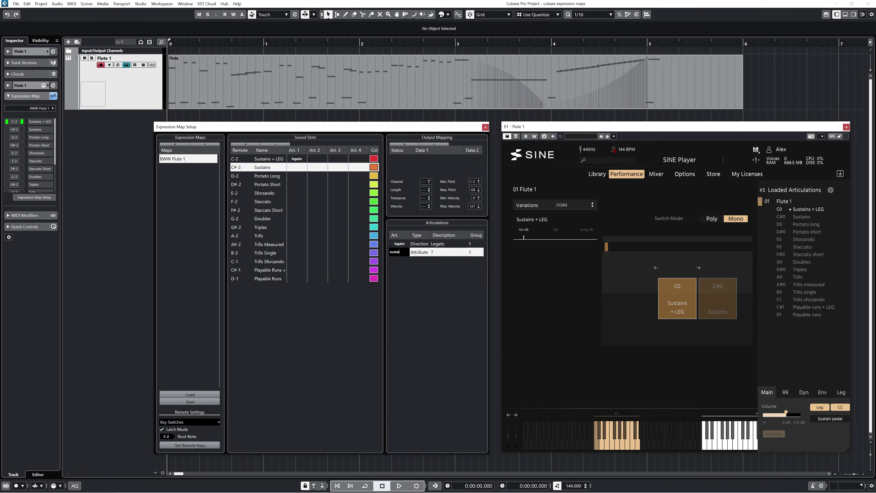
key("Return")
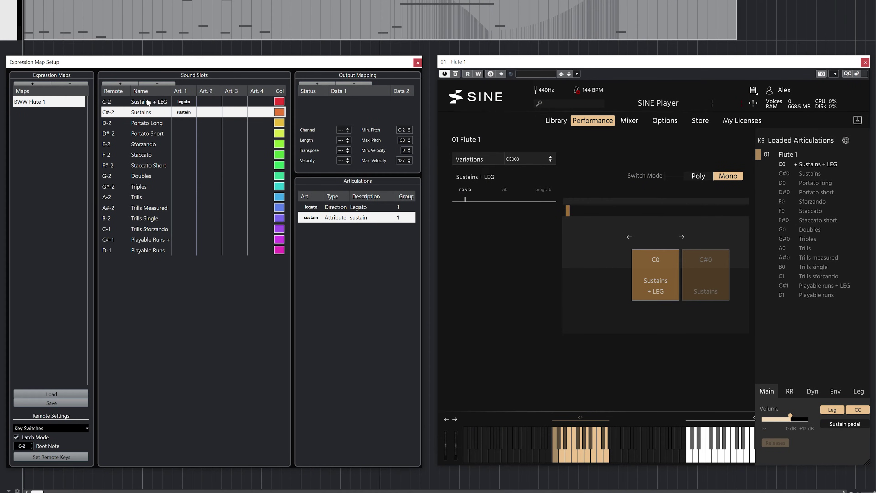
left_click(148, 103)
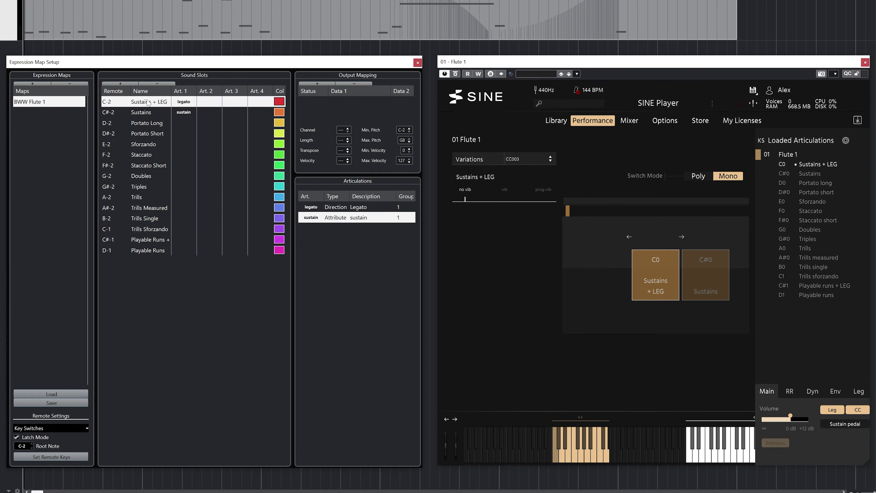
Add an output note event C0 to the Sustains + LEG slot.
left_click(323, 85)
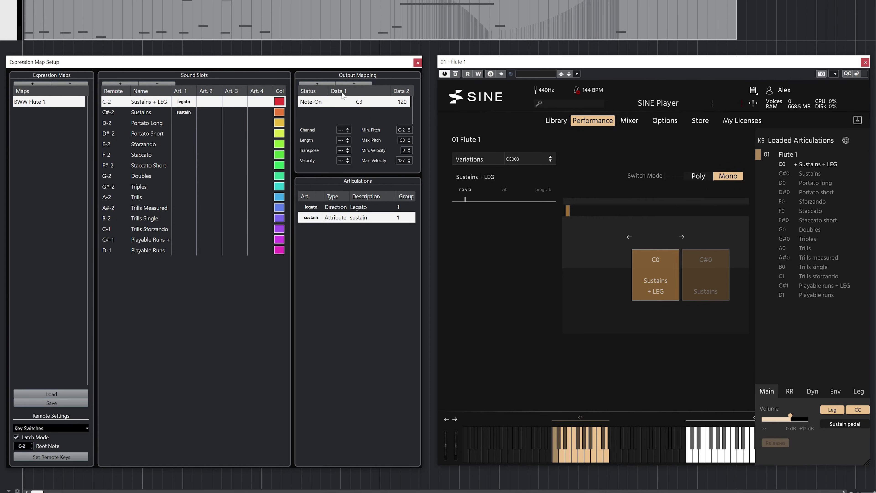
double_click(359, 101)
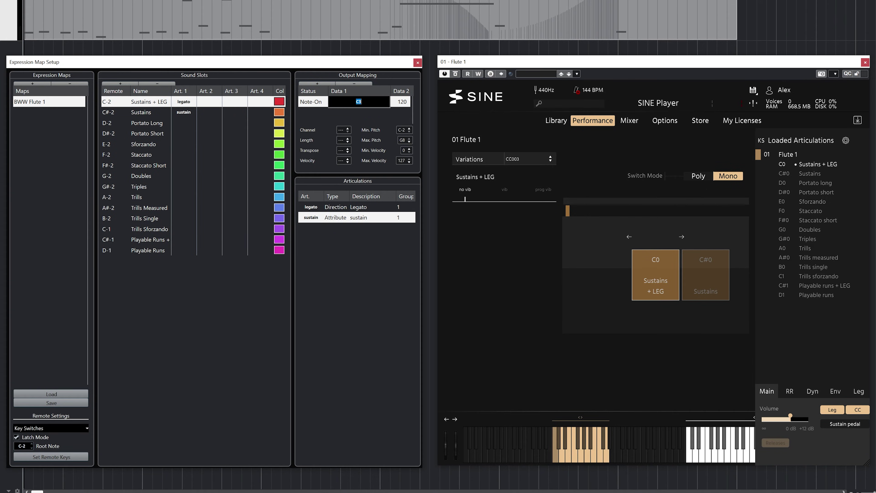
type("c0")
key("Return")
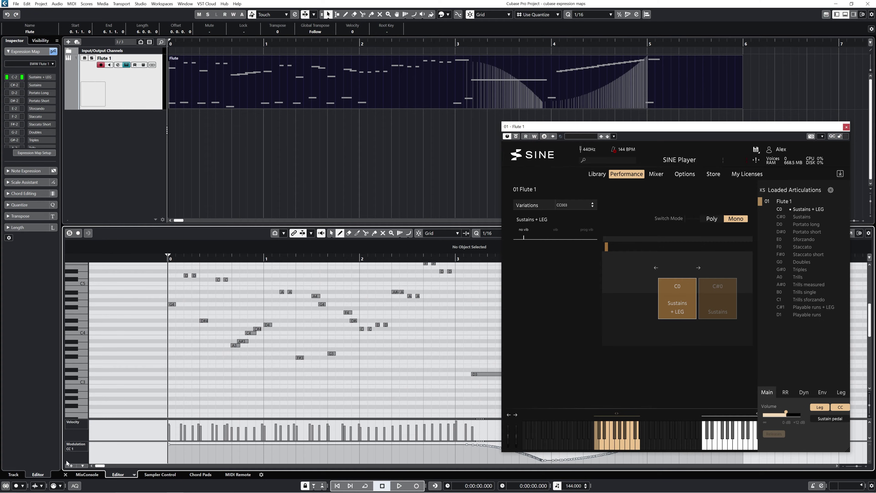
Show only the used controller lanes and enlarge the controller lane area.
left_click(73, 462)
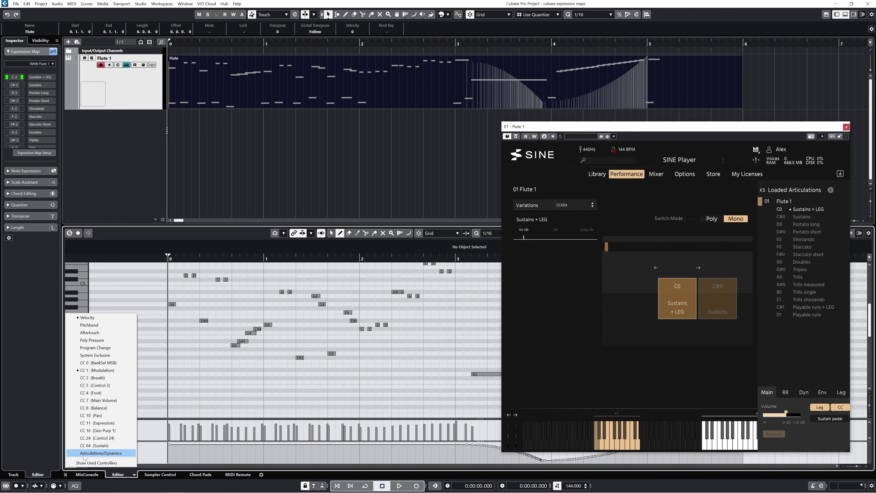
left_click(78, 463)
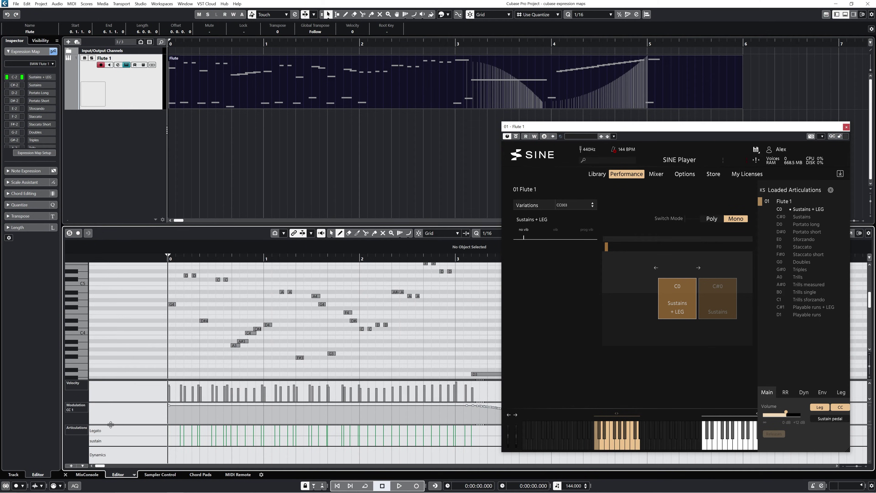
left_click_drag(111, 424, 110, 392)
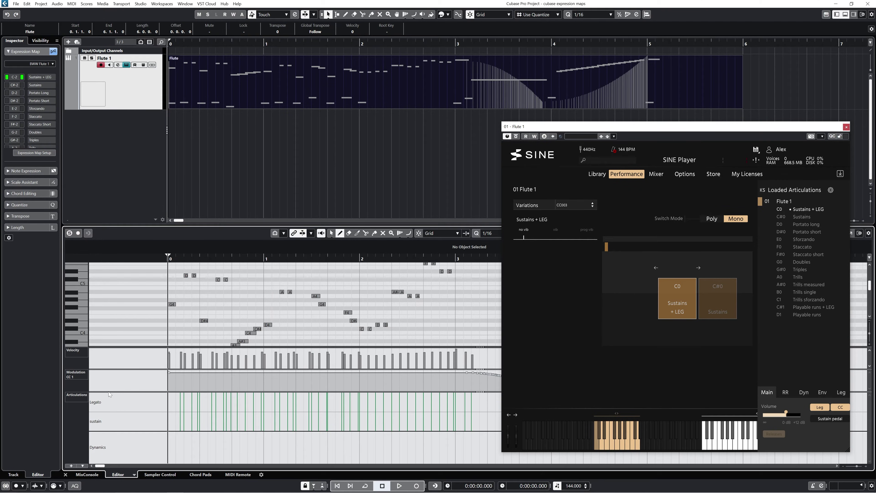
left_click(34, 153)
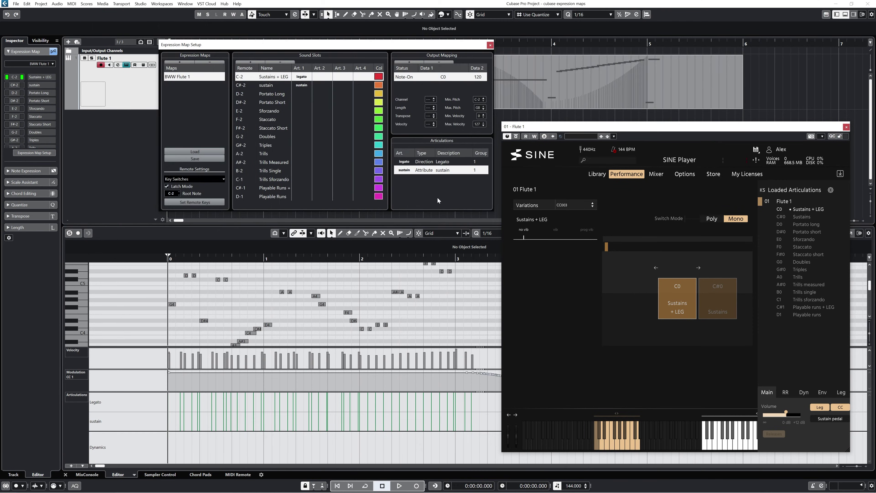
Rename the sustain articulation to 'Sustain' and move it above Legato.
double_click(436, 170)
key("Return")
left_click_drag(432, 172, 433, 163)
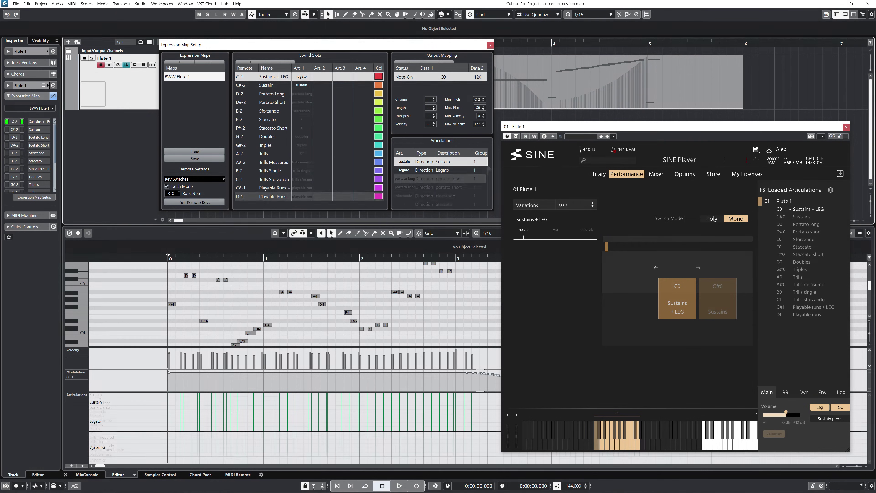
Give the Portato Long slot a Note-On output mapping at D0.
left_click(280, 77)
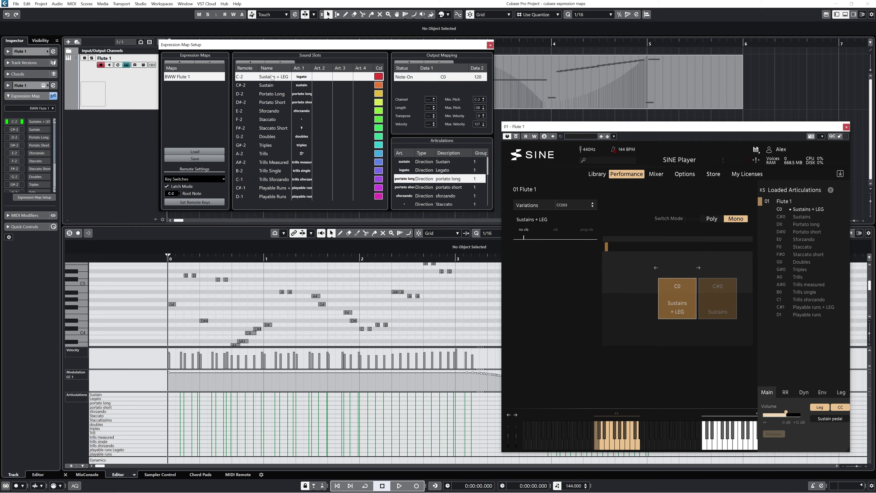
left_click(273, 85)
left_click(270, 95)
left_click(419, 61)
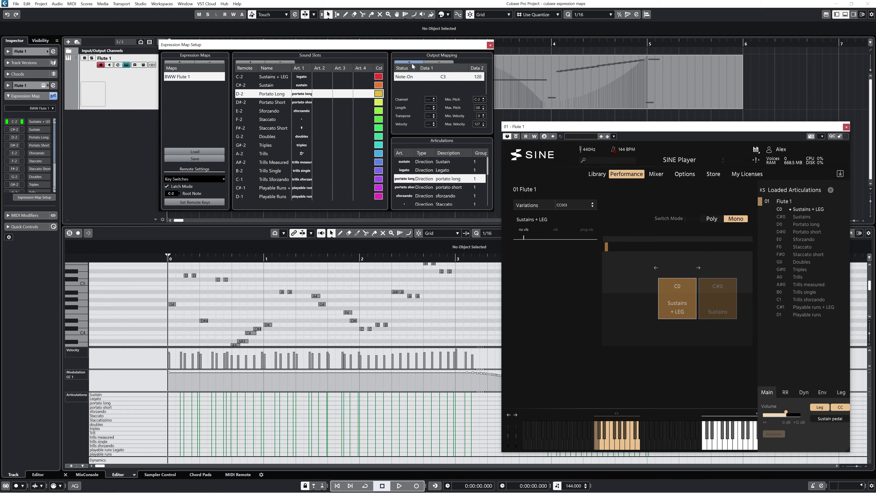
double_click(447, 76)
type("D0")
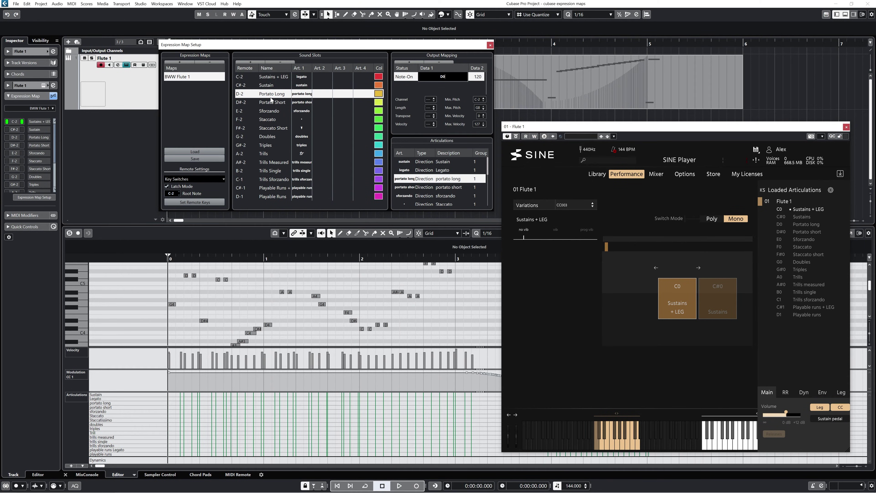
left_click(273, 102)
Add Note-On output mappings for Portato Short (D#) and Sforzando.
left_click(419, 61)
double_click(447, 76)
type("D#")
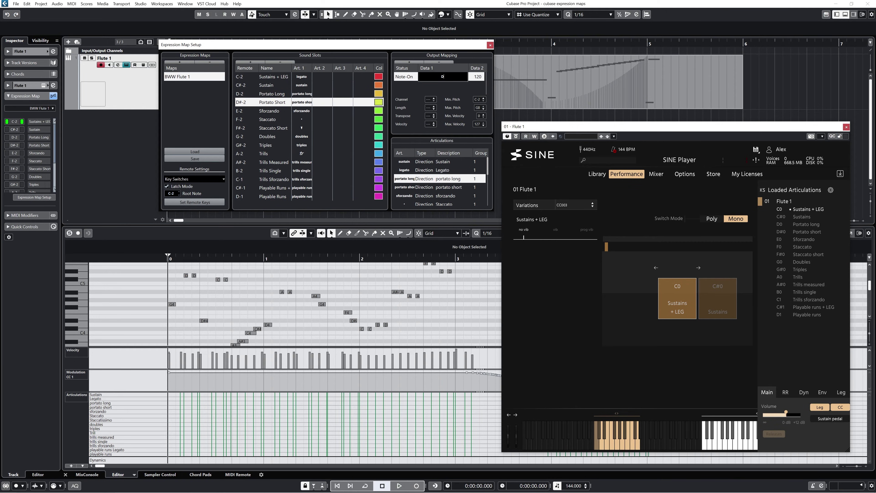
left_click(276, 111)
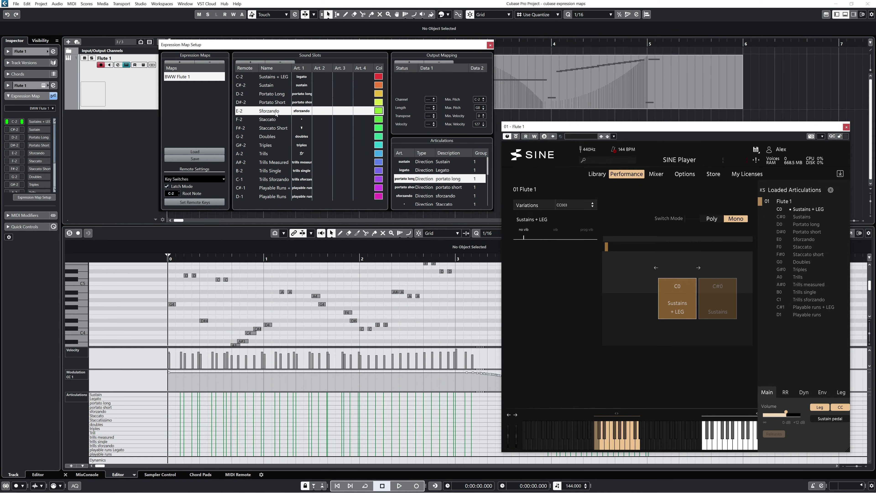
left_click(418, 62)
double_click(444, 76)
Draw Staccato, Staccatissimo, trills sforzando and runs Legato articulation events across bars 1–5.
type("E0")
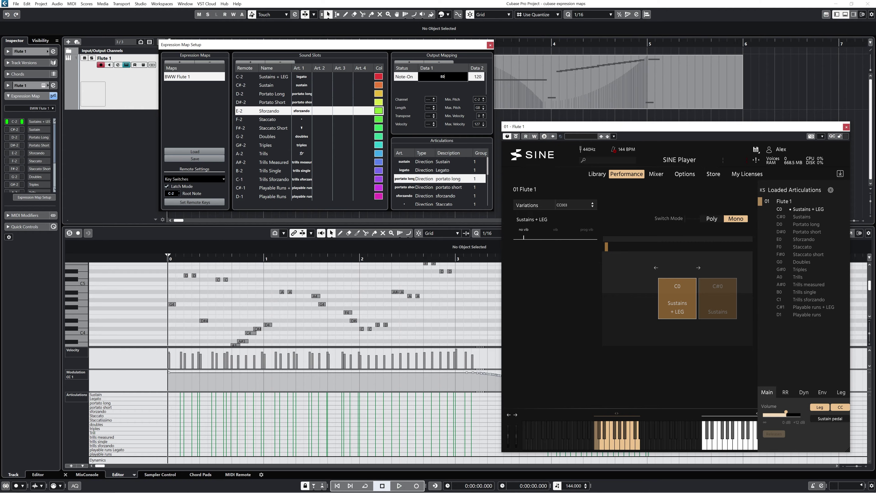
left_click(272, 119)
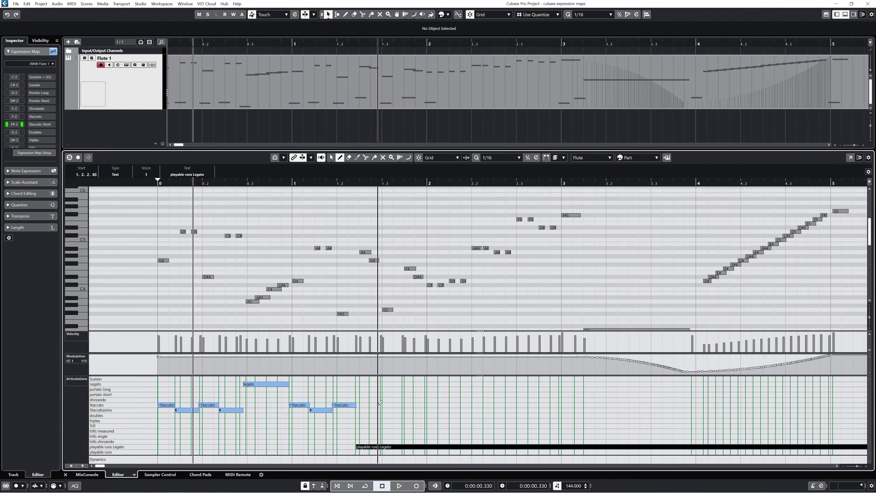
left_click_drag(379, 404, 400, 405)
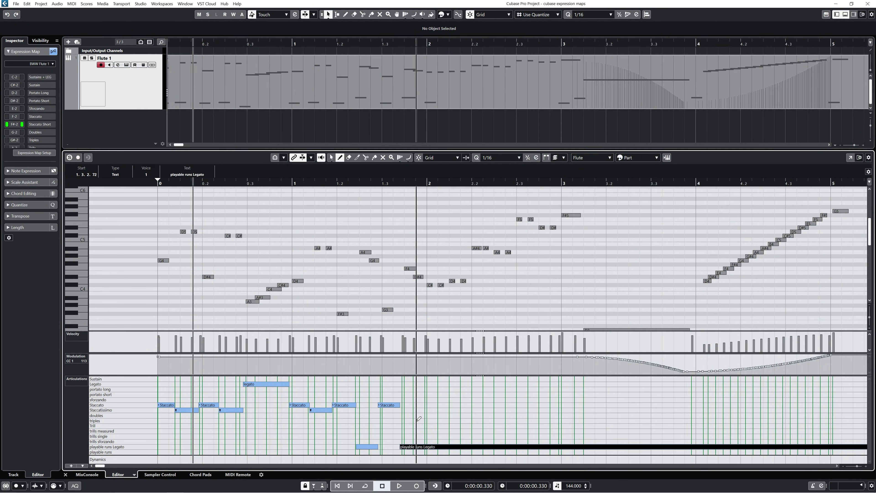
left_click(424, 410)
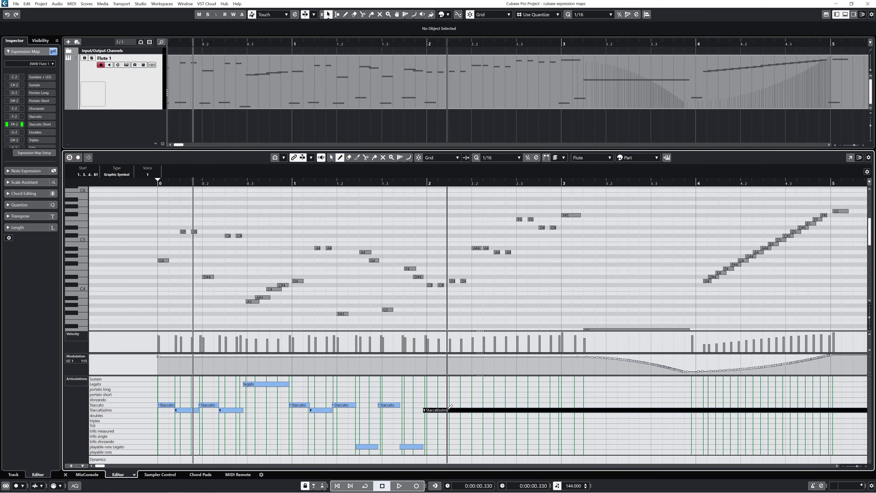
left_click(559, 404)
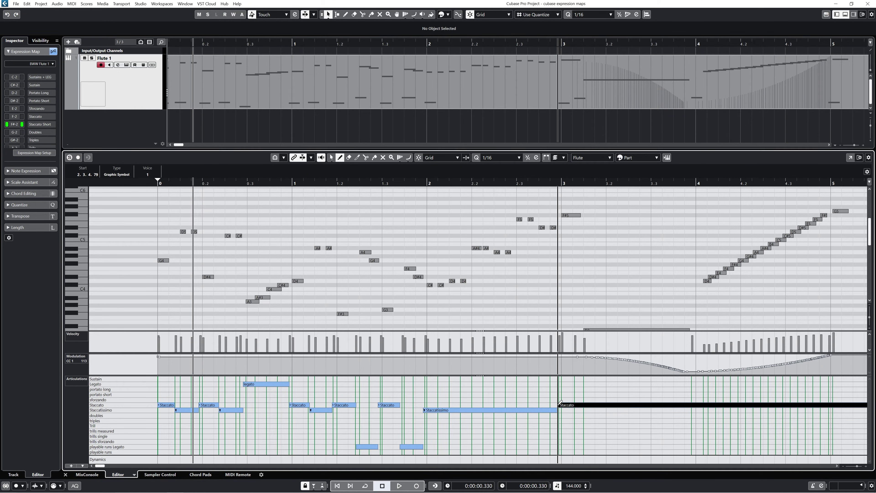
left_click(581, 441)
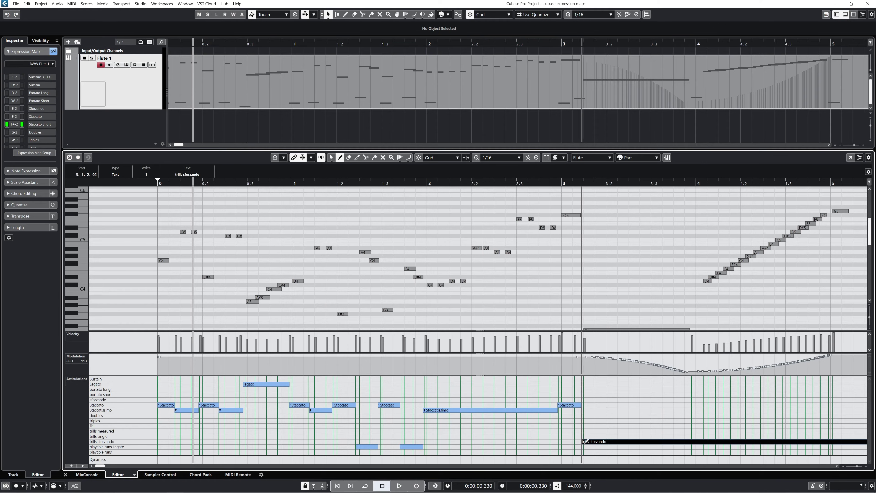
left_click(691, 446)
left_click(830, 410)
Play the flute part back from the start to hear the articulation changes.
left_click(157, 182)
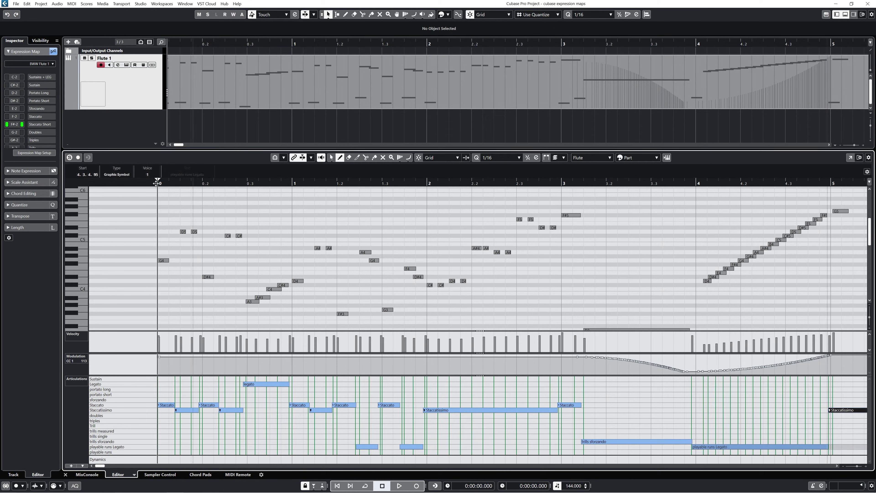
key("space")
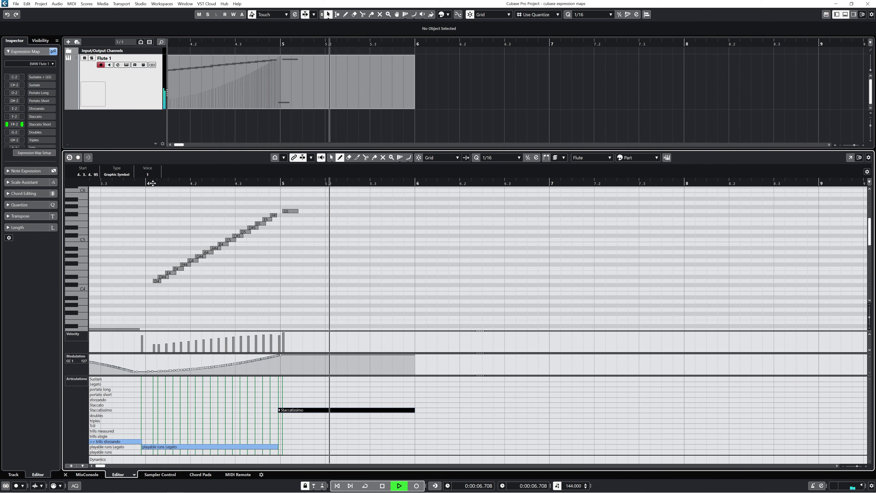
key("space")
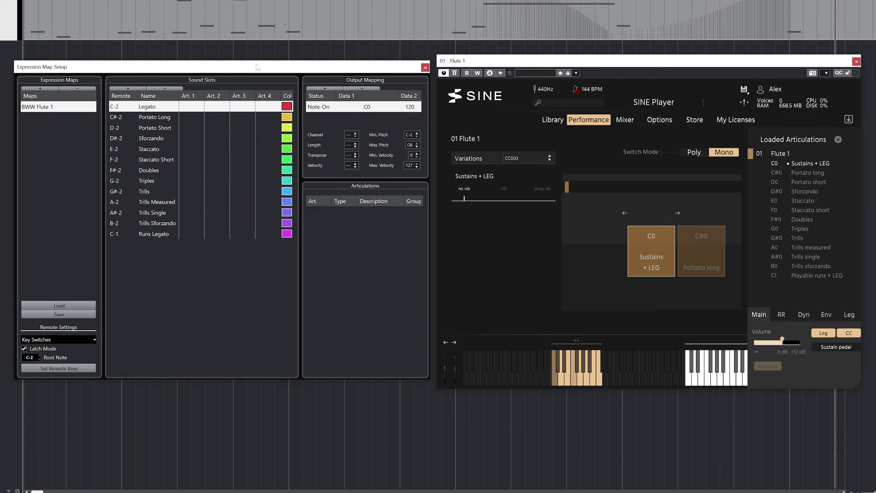
Move Runs Legato under Legato, then add a new slot named 'Legato Normal' directly beneath Legato.
left_click_drag(152, 237, 157, 117)
left_click(136, 90)
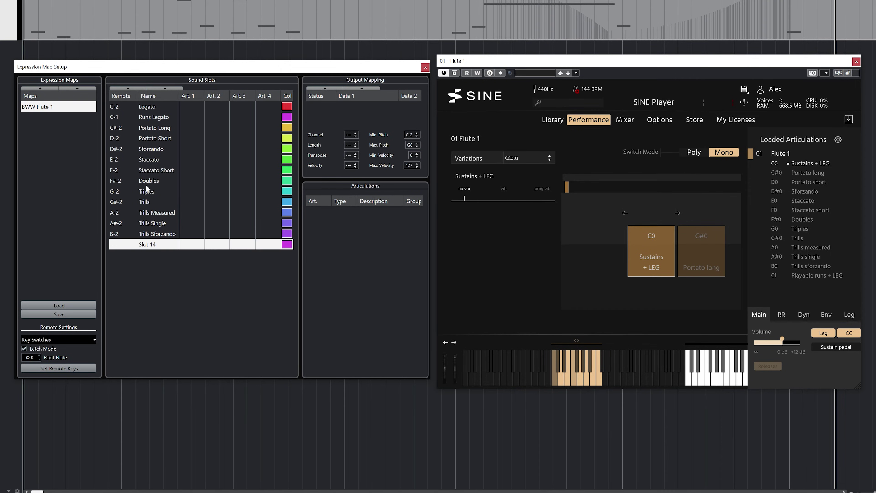
left_click_drag(152, 244, 169, 121)
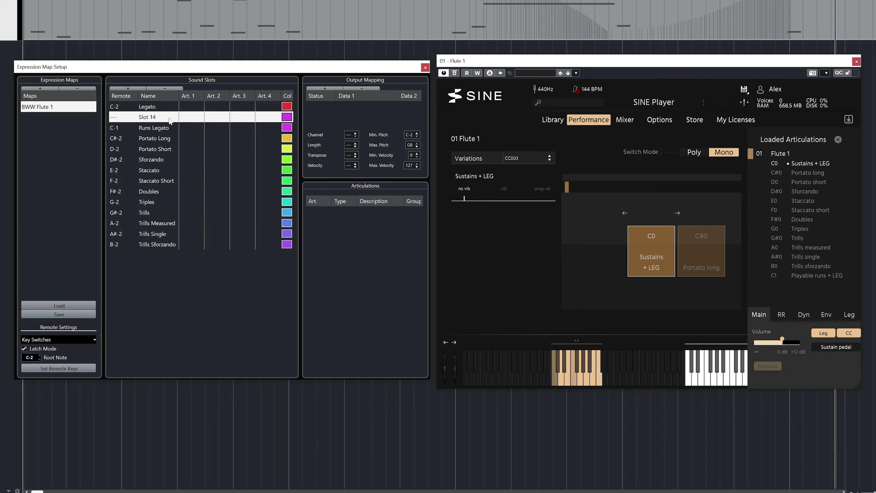
double_click(163, 117)
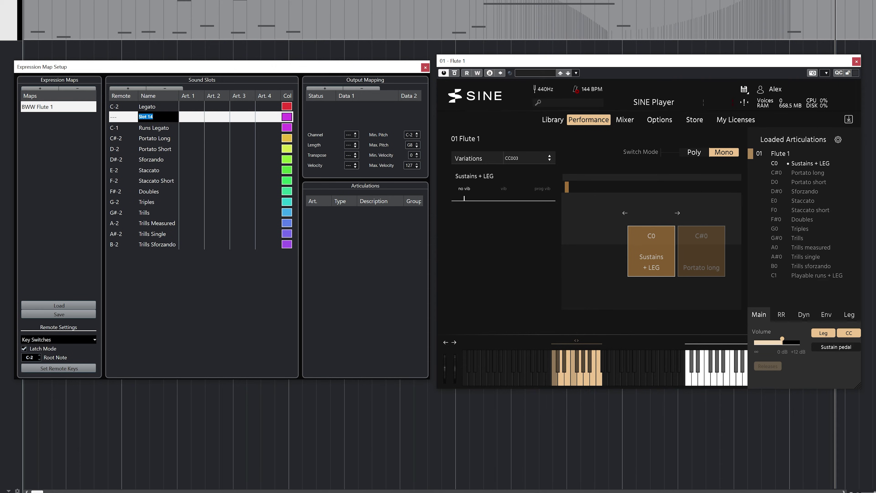
type("Legato Normal")
left_click(195, 108)
Assign the legato articulation to the Legato, Legato Normal and Runs Legato slots.
left_click(195, 108)
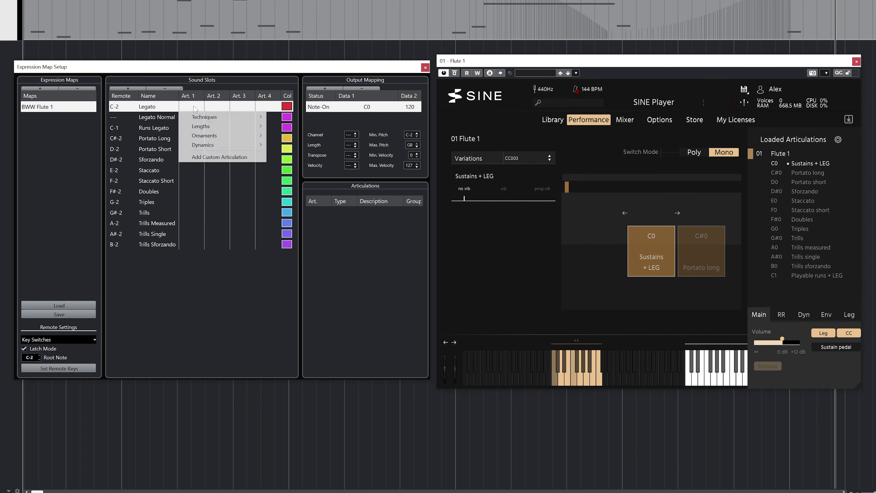
mouse_move(213, 130)
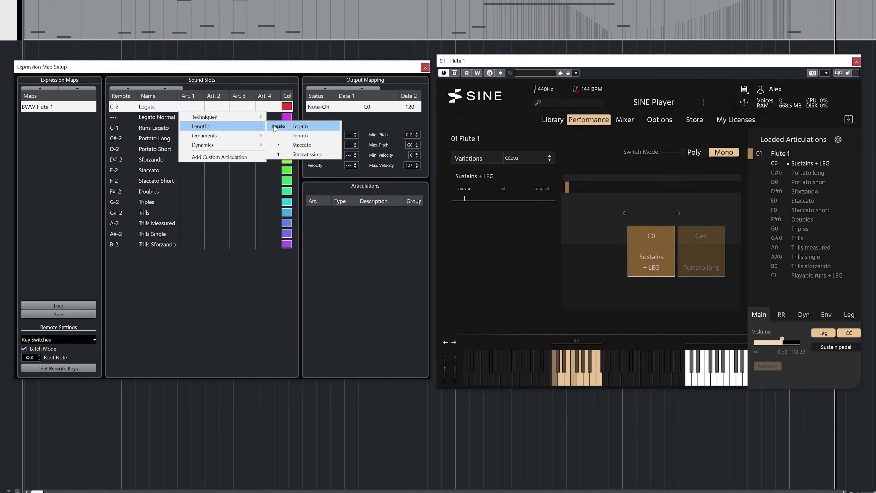
left_click(295, 127)
left_click(195, 117)
left_click(195, 117)
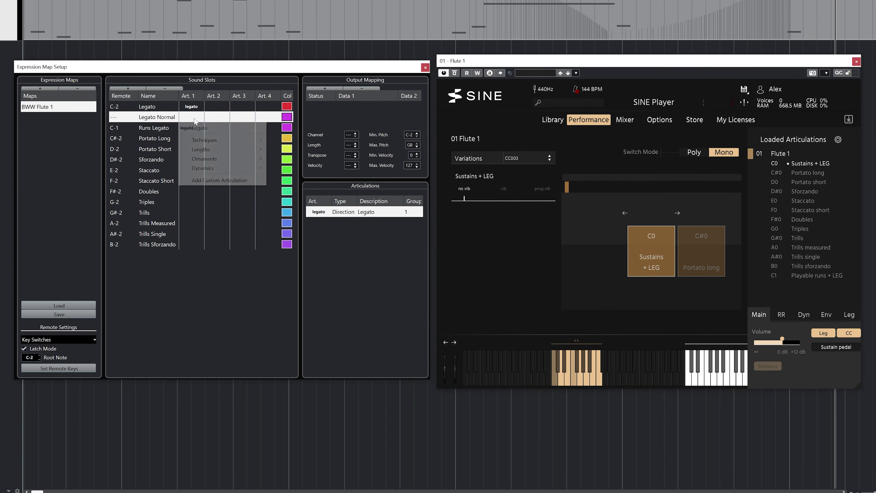
left_click(211, 130)
left_click(192, 129)
left_click(192, 129)
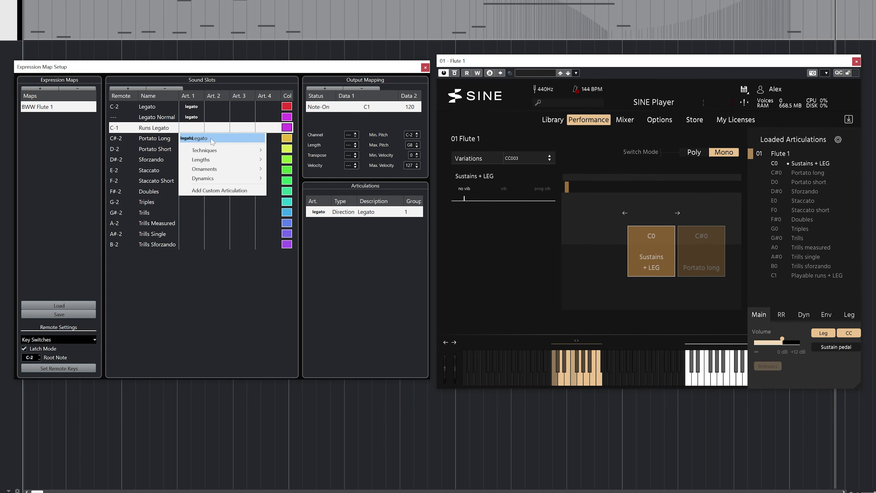
left_click(211, 138)
Give Legato Normal a Note-On output event with key switch C0.
left_click(162, 118)
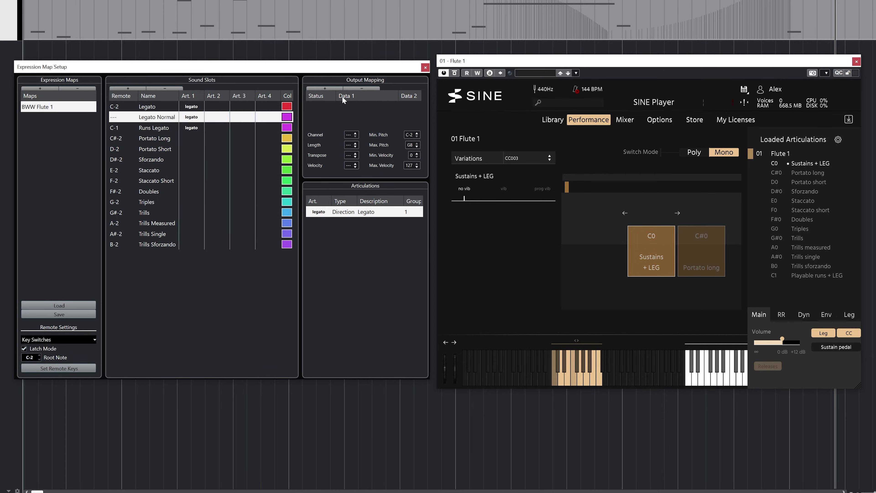
left_click(325, 89)
double_click(367, 106)
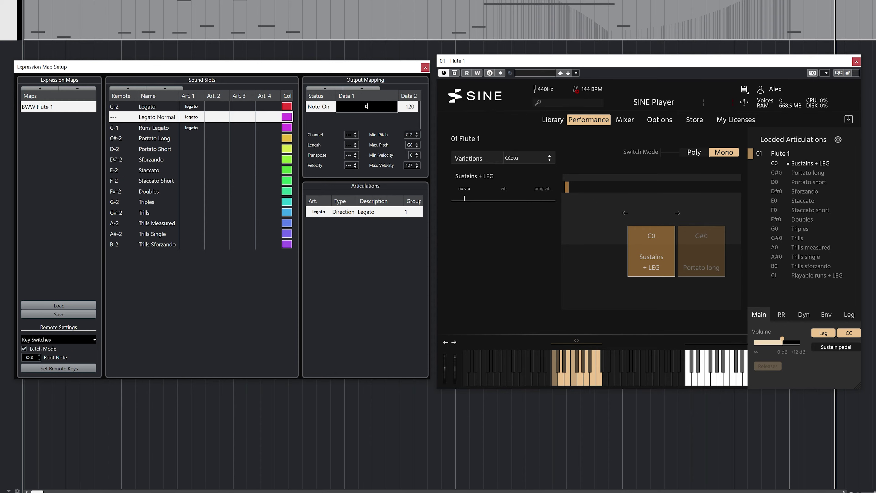
left_click(180, 290)
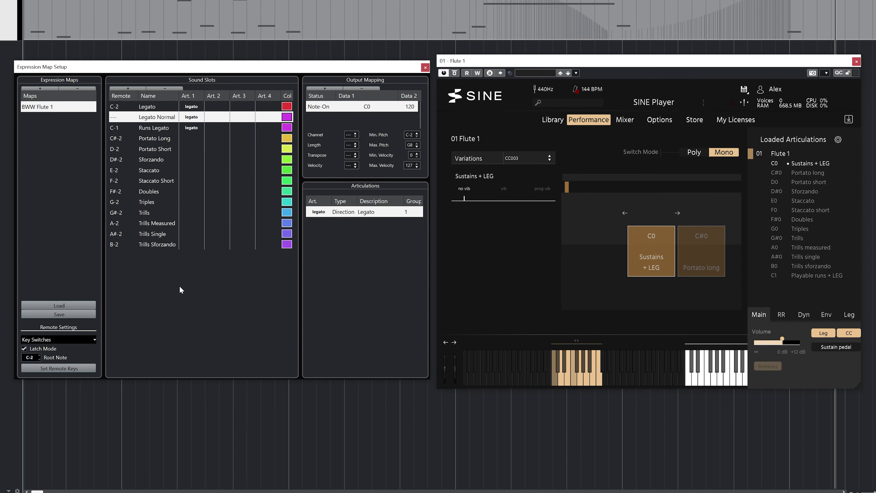
Add a group-2 text articulation 'ORD' to Legato Normal.
left_click(221, 117)
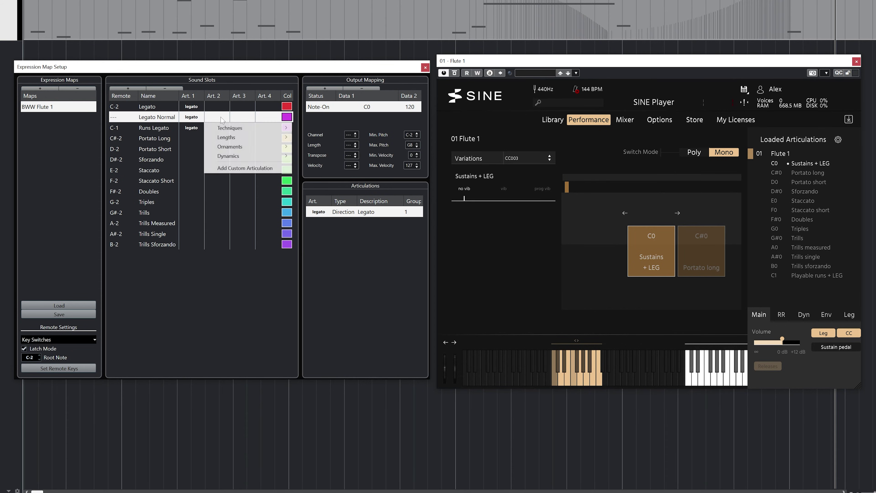
left_click(236, 168)
left_click(341, 224)
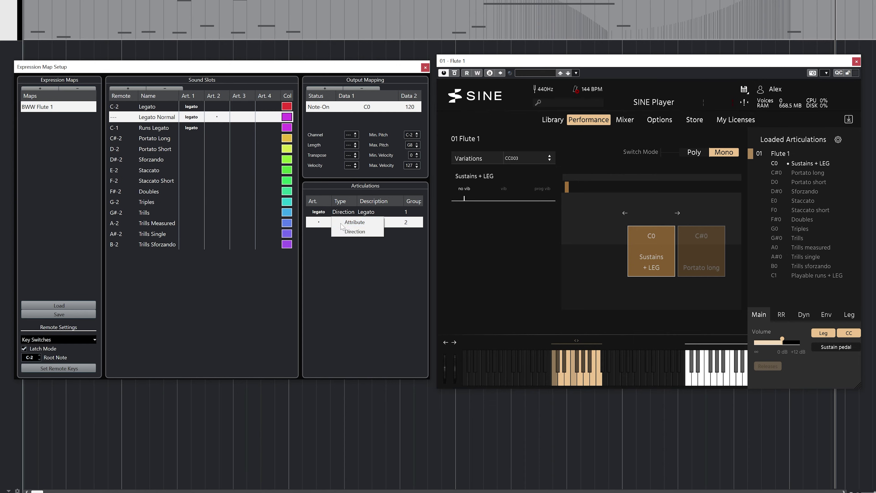
left_click(341, 222)
left_click(320, 223)
left_click(321, 223)
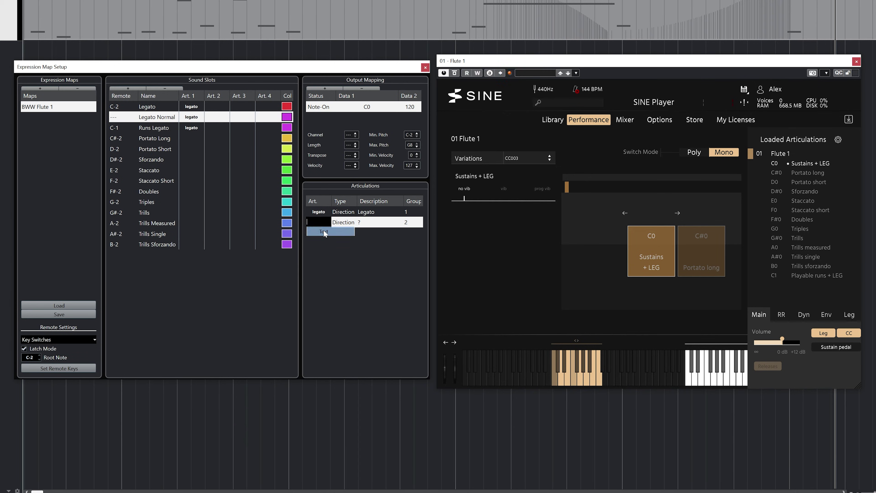
type("ORD")
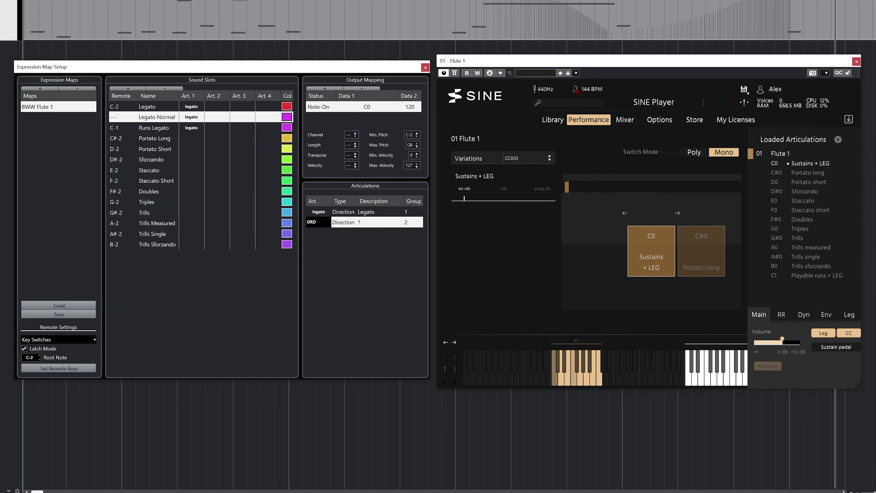
left_click(217, 129)
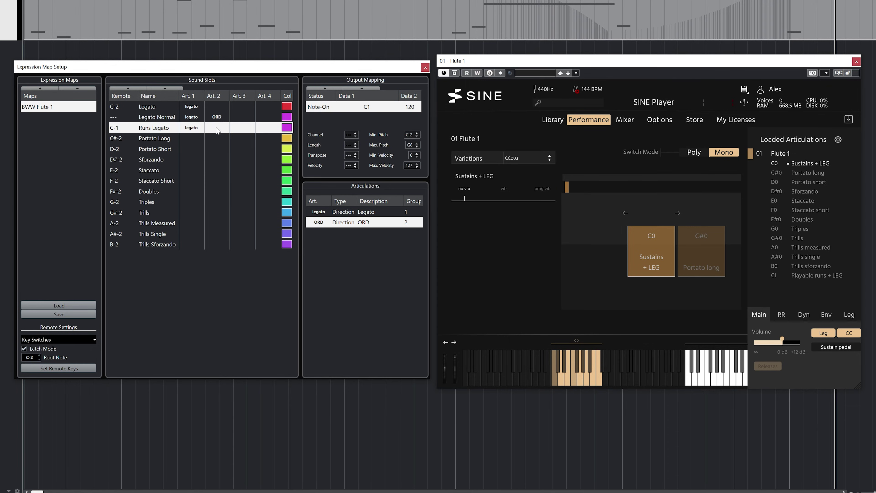
Add a group-2 text articulation 'RUNS' to Runs Legato.
left_click(218, 130)
left_click(247, 190)
left_click(346, 223)
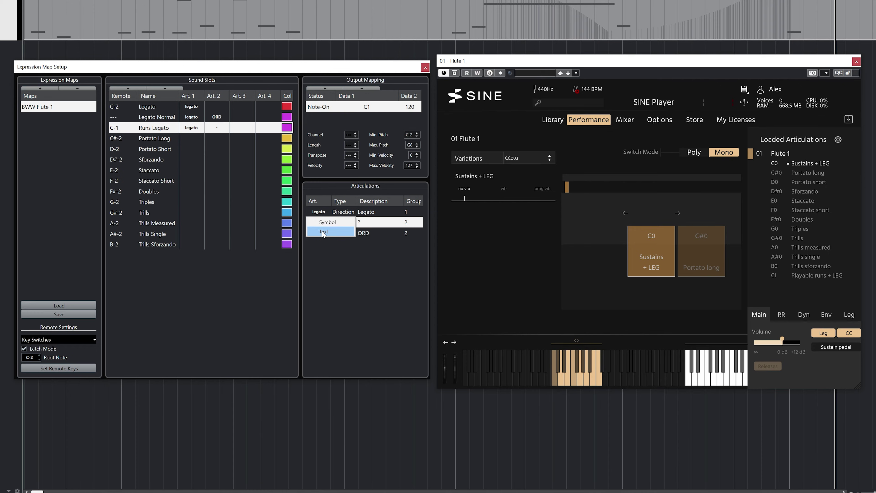
left_click(324, 231)
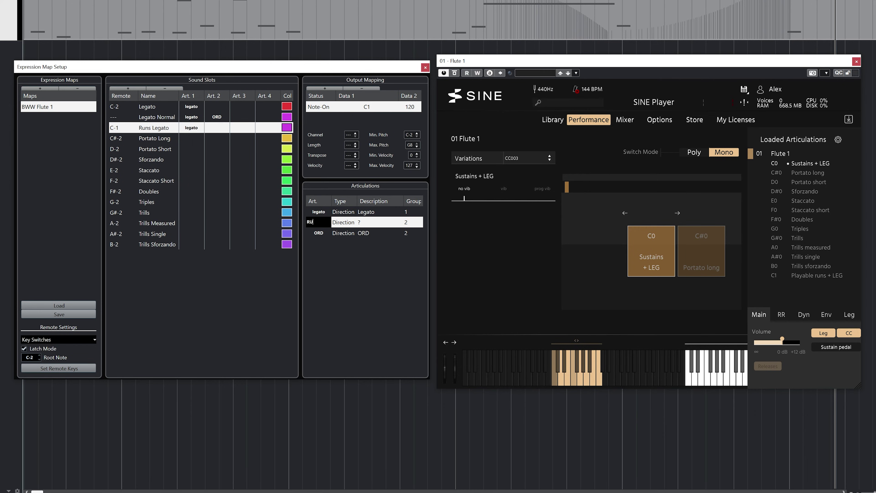
type("RUNS")
key("Return")
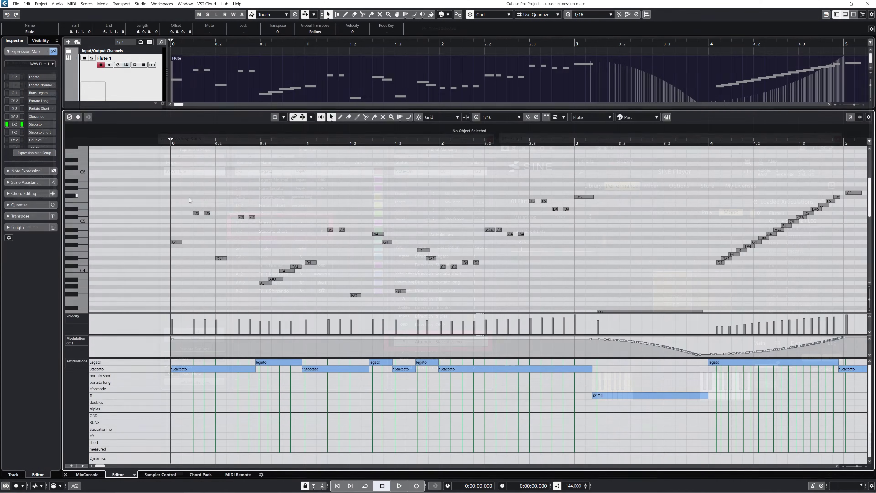
Marquee-select the four short notes near the start of the flute part.
left_click_drag(188, 196, 274, 233)
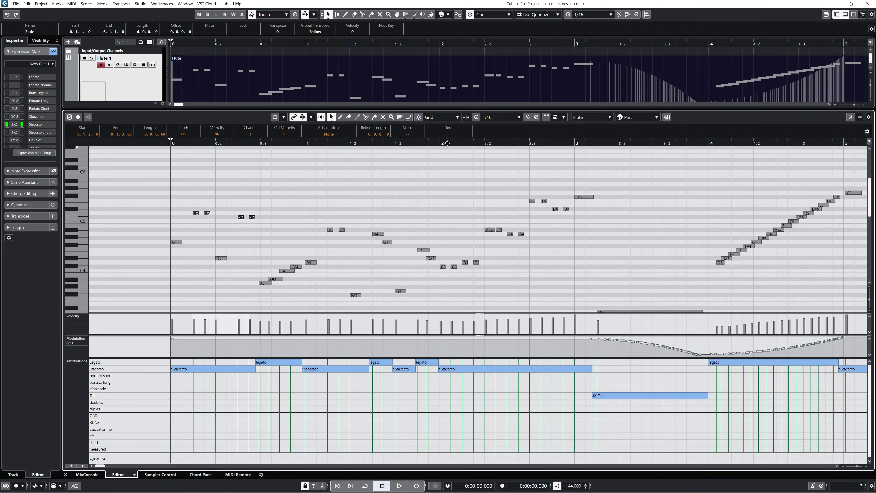
Apply Staccatissimo to the four opening notes, the two A# notes, twelve bar-2 notes and final G5.
left_click(329, 133)
left_click(323, 218)
left_click_drag(322, 217, 351, 247)
left_click(329, 134)
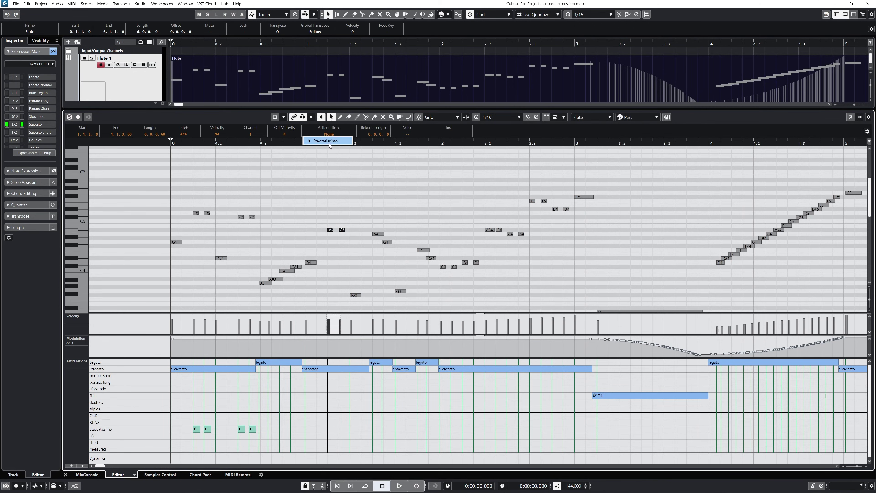
left_click(329, 142)
left_click_drag(442, 281, 571, 187)
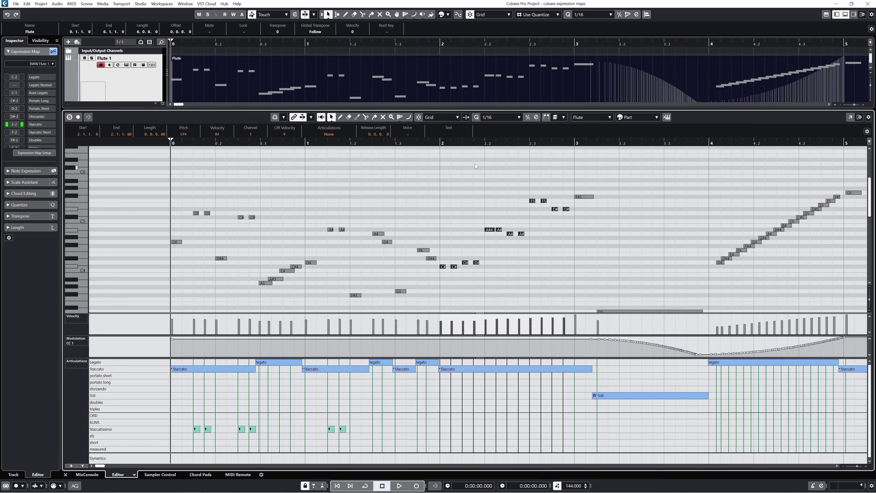
left_click(329, 134)
left_click(329, 142)
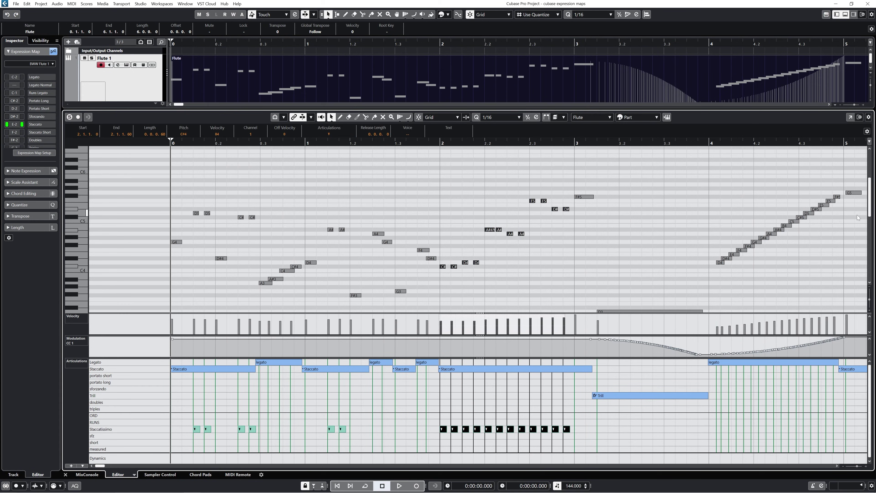
left_click(854, 193)
left_click(329, 134)
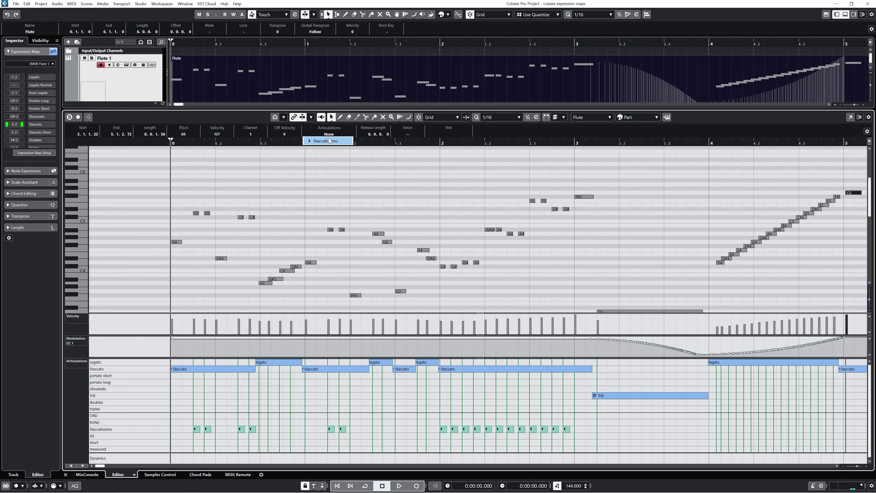
left_click(330, 142)
Deselect all notes and play the passage back to hear the articulations.
left_click(120, 163)
key("space")
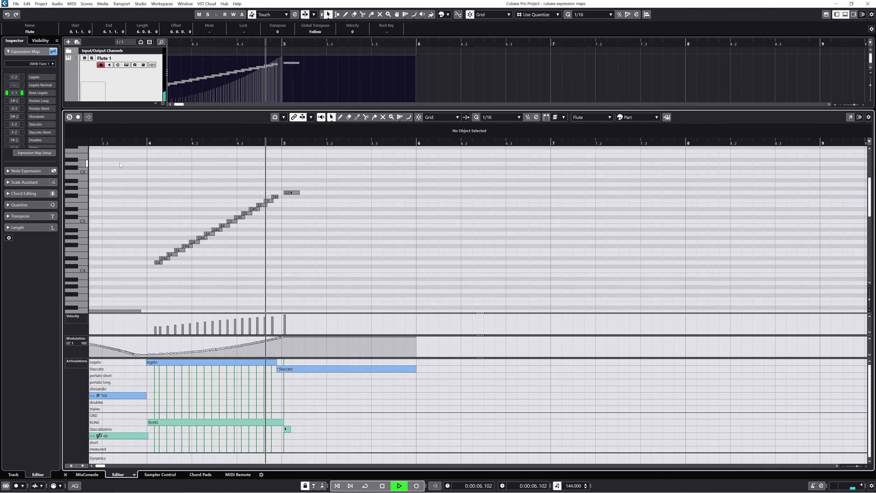
key("space")
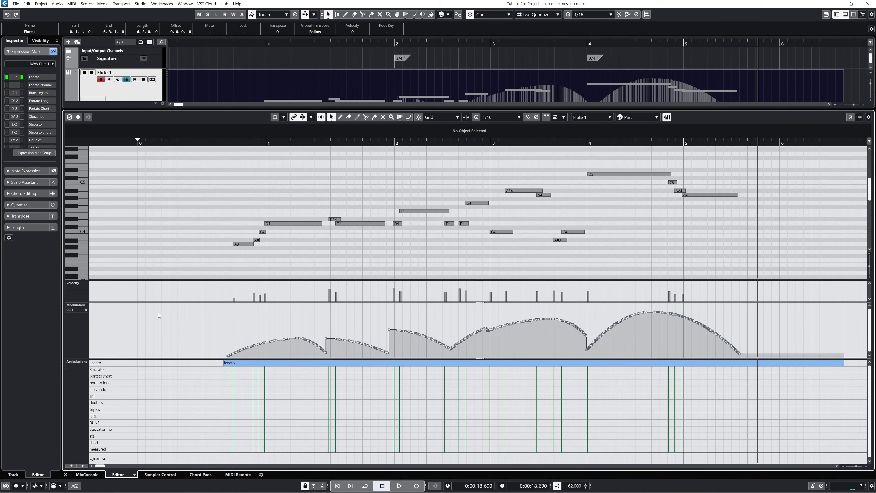
Open the controller selector for the bottom controller lane.
left_click(74, 461)
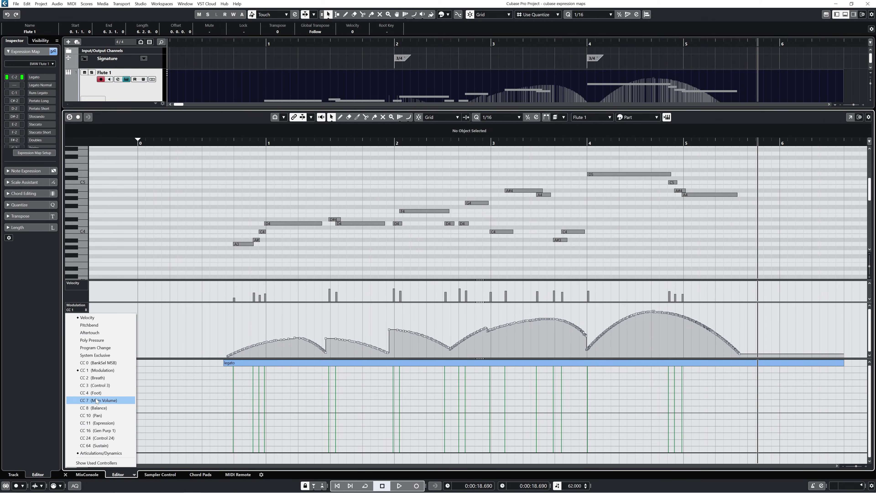
Show CC 3 (Control 3) in the lane and draw a level near bar 2, settling around 73.
left_click(103, 386)
key("8")
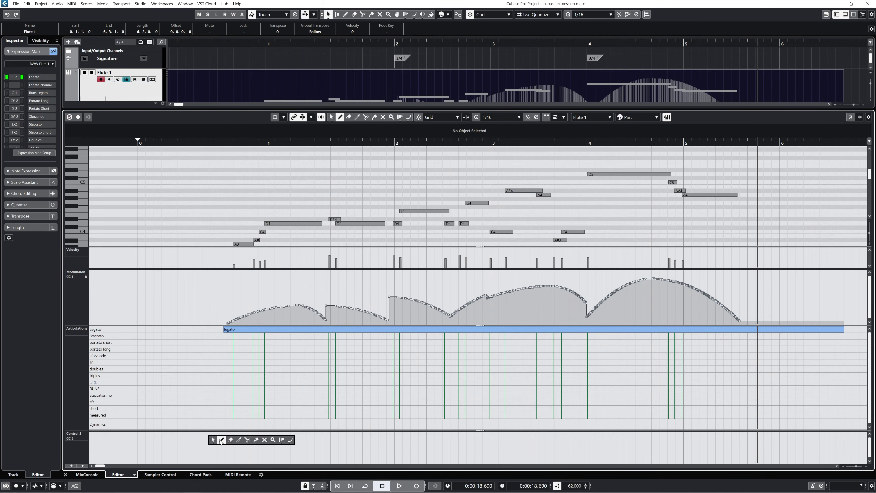
left_click(223, 461)
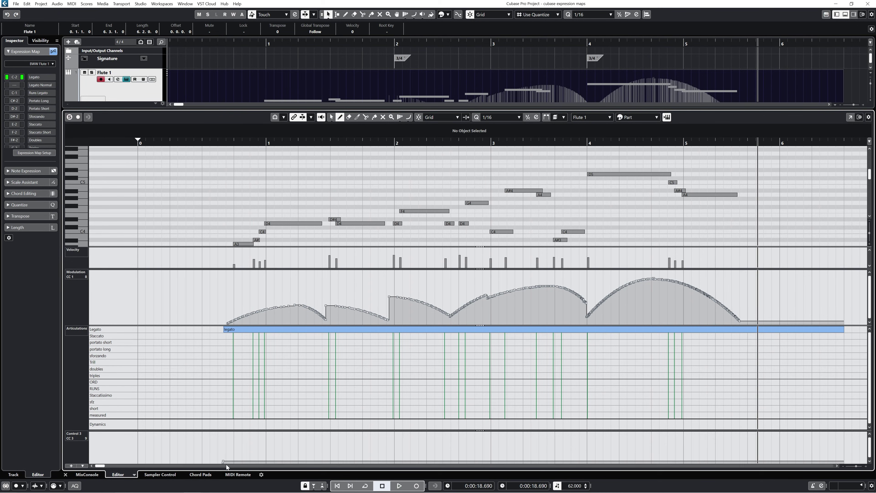
left_click(392, 439)
left_click_drag(392, 439, 391, 446)
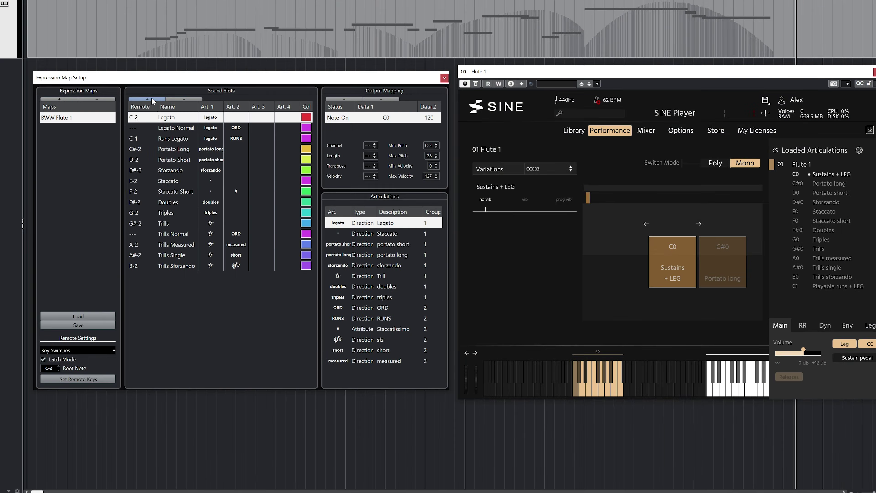
Add three new sound slots (Slots 16–18) and move them directly under Legato.
left_click(253, 156)
left_click(253, 157)
left_click(152, 100)
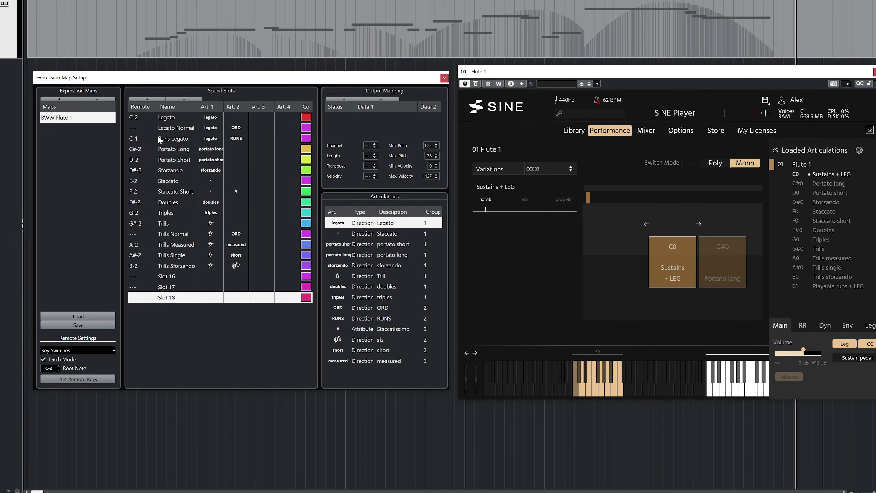
left_click_drag(174, 276, 176, 136)
left_click_drag(168, 298, 177, 152)
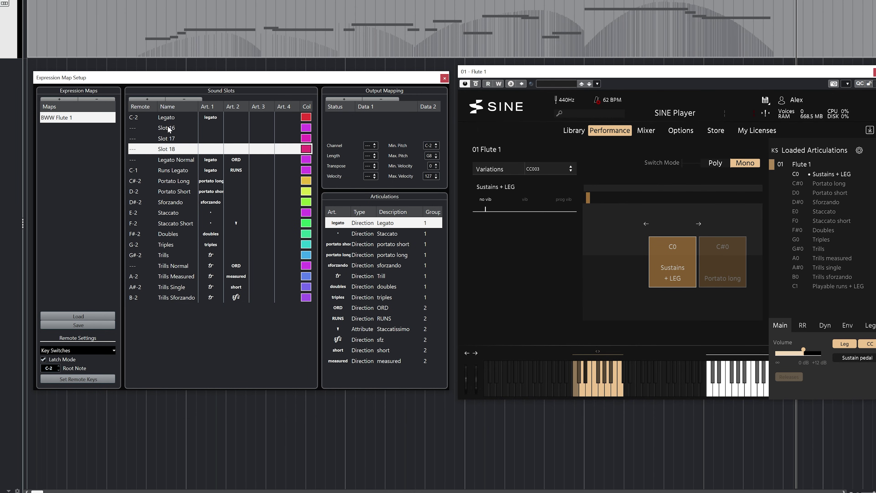
Rename the new slots Legato No Vib, Legato Con Vib and Legato Prog Vib.
double_click(167, 127)
type("Legato No Vib")
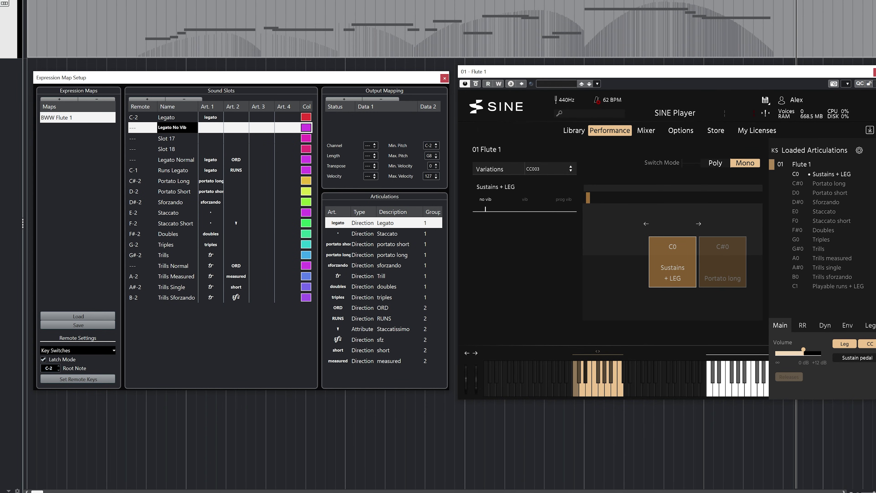
double_click(181, 140)
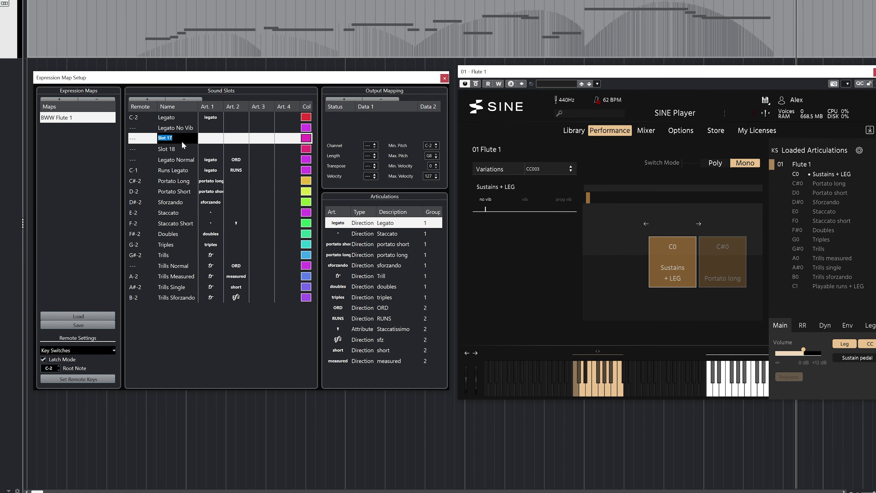
type("Legato Con Vib")
double_click(168, 152)
type("Legato")
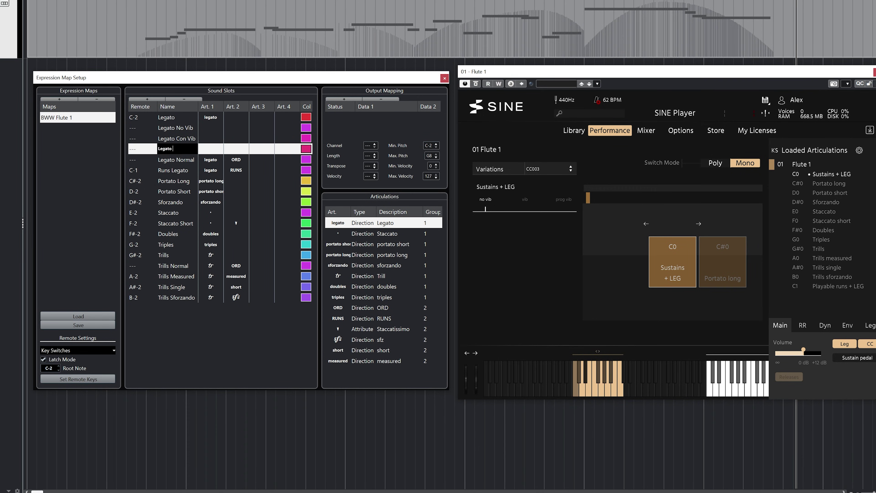
type(" Prog Vib")
left_click(211, 128)
Give Legato No Vib, Legato Con Vib and Legato Prog Vib the legato articulation.
left_click(211, 128)
left_click(213, 140)
left_click(213, 140)
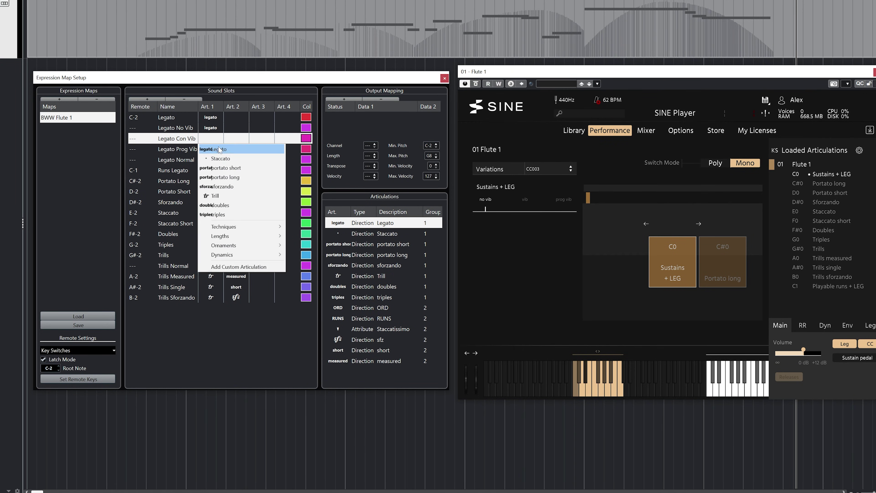
left_click(215, 150)
left_click(212, 149)
left_click(212, 149)
left_click(221, 161)
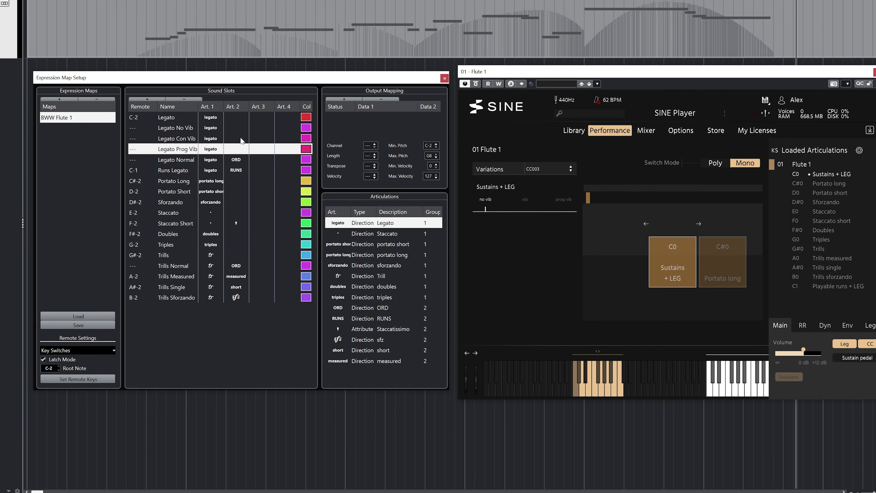
Add a custom Art. 3 articulation to each of the three legato vibrato slots.
left_click(265, 129)
left_click(265, 128)
left_click(289, 178)
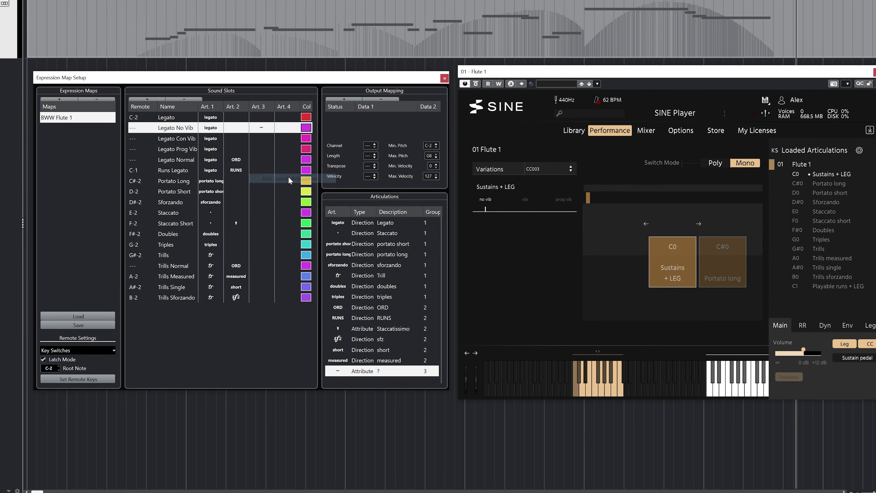
left_click(266, 139)
left_click(266, 139)
left_click(278, 201)
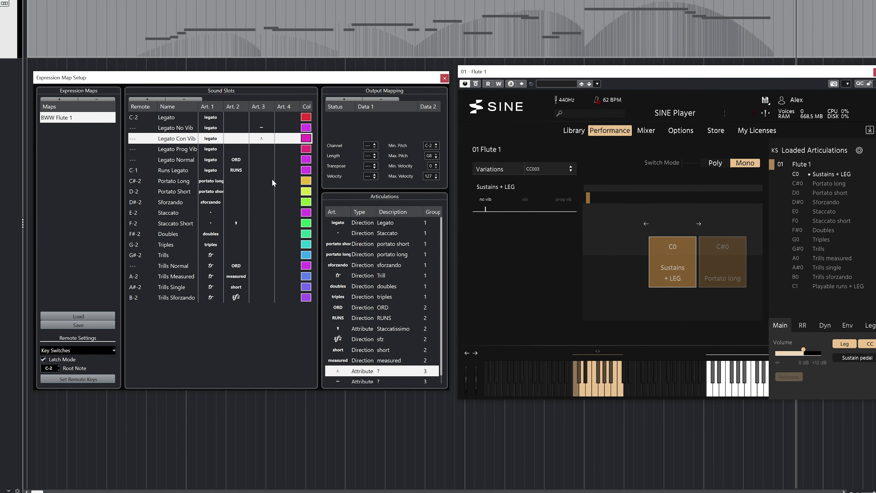
left_click(265, 149)
left_click(265, 148)
left_click(289, 221)
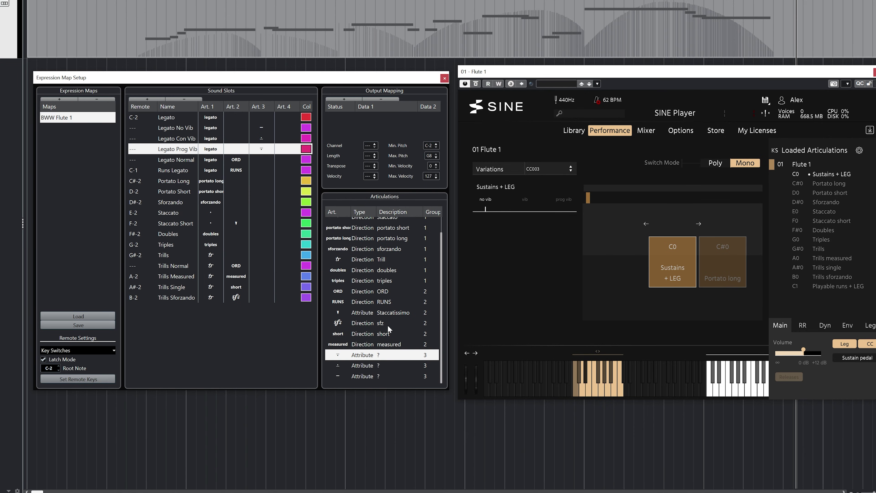
Turn the custom articulations into text labels No Vib and Con Vib.
left_click(341, 376)
left_click(341, 379)
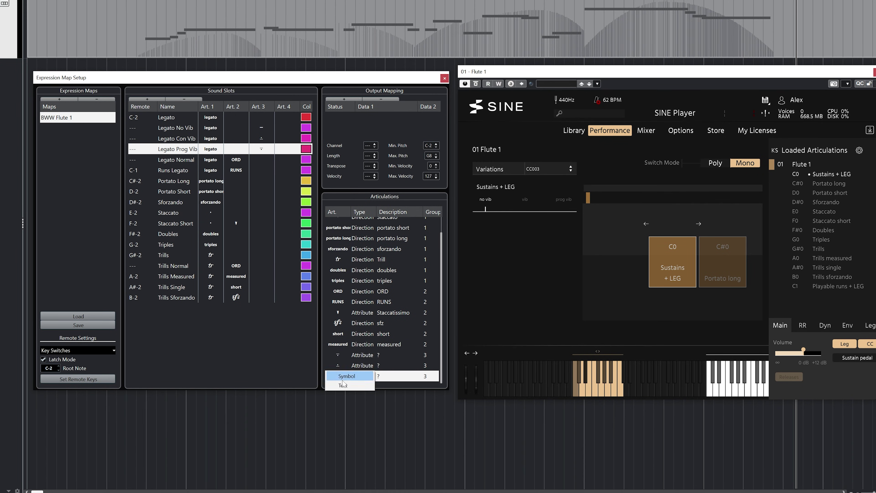
left_click(340, 386)
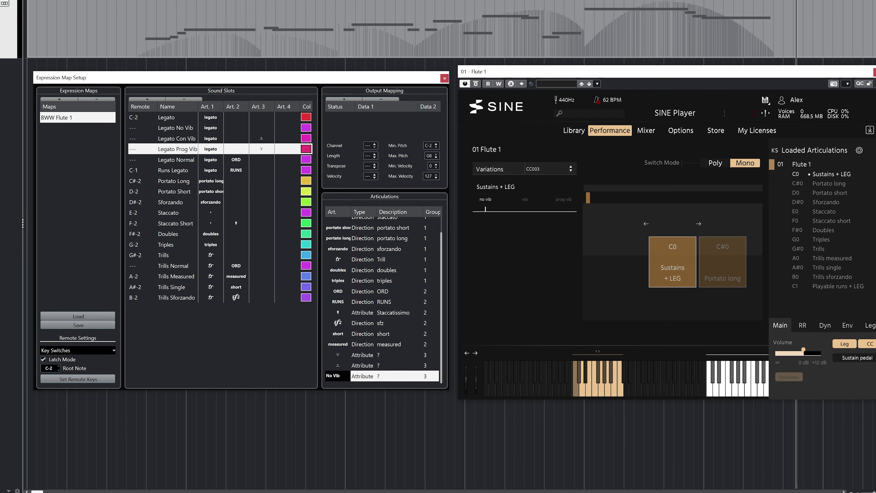
left_click(338, 365)
left_click(344, 375)
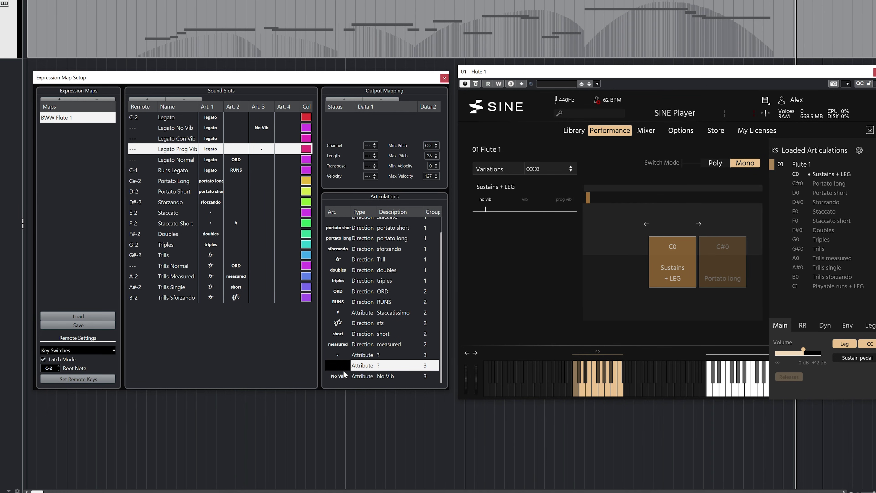
type("Con Vib")
key("Return")
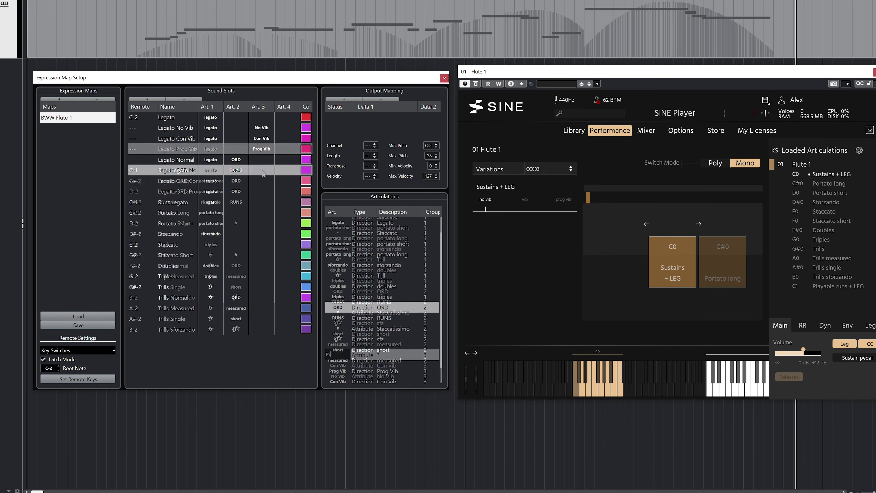
Assign No Vib, Con Vib and Prog Vib to the matching Legato ORD vibrato slots.
left_click(263, 172)
left_click(265, 198)
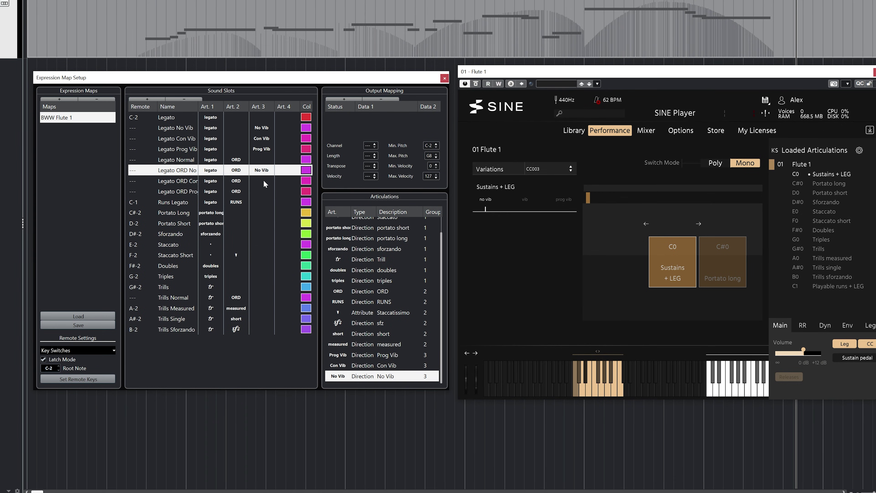
left_click(265, 184)
left_click(266, 201)
left_click(267, 193)
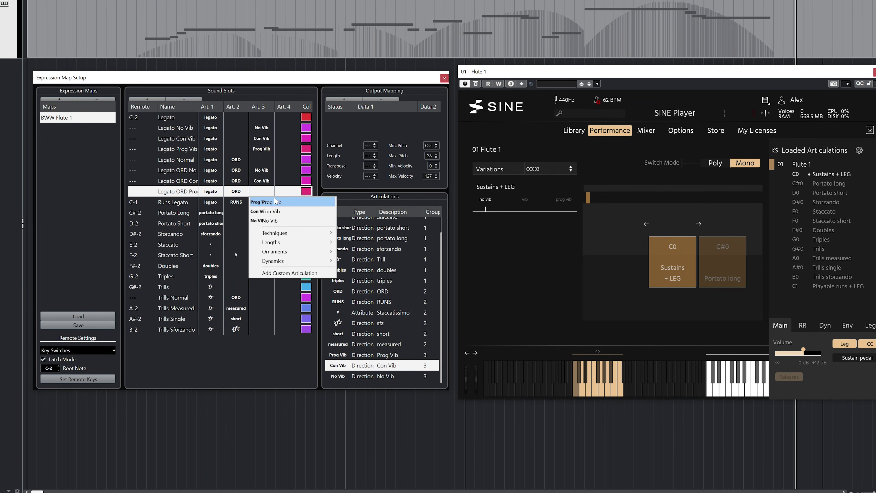
left_click(275, 202)
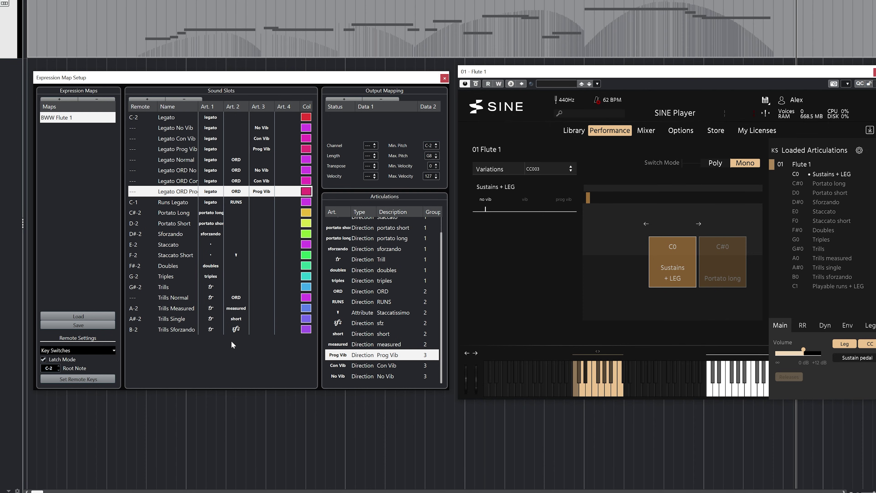
Give the Legato No Vib slot output messages Note C0 and Controller CC 3.
left_click(186, 128)
left_click(344, 99)
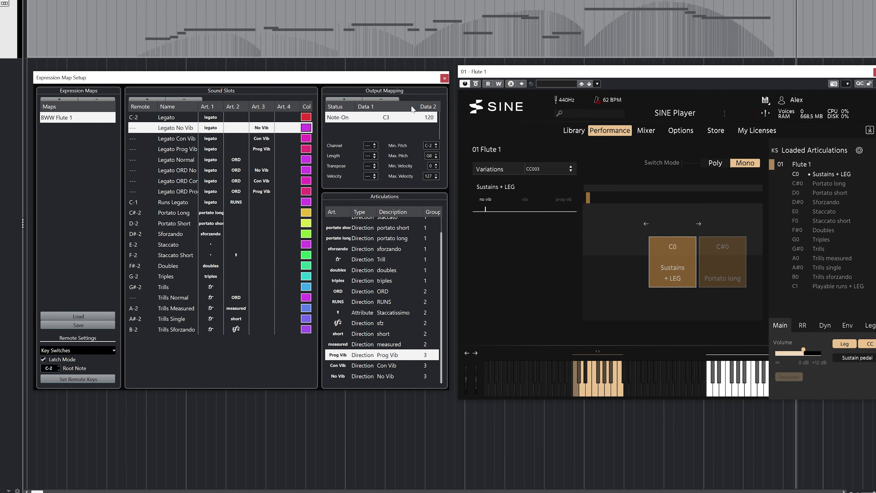
double_click(386, 117)
left_click(343, 99)
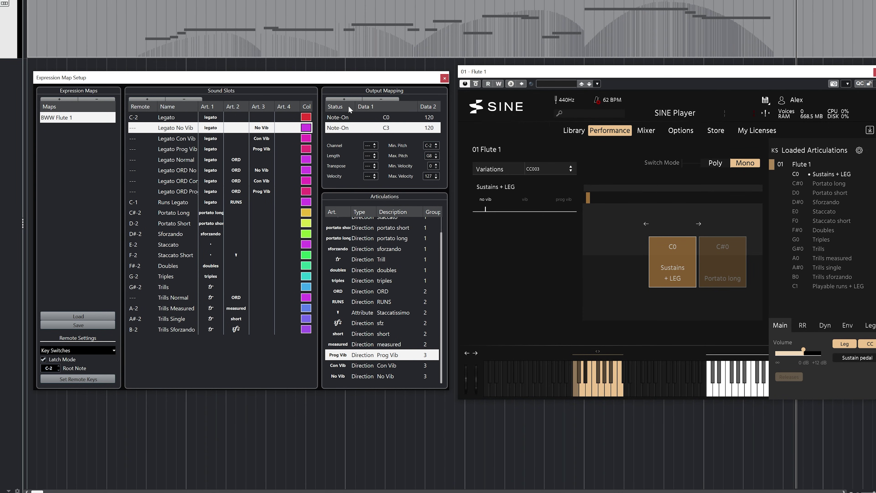
left_click(348, 129)
left_click(372, 133)
double_click(375, 131)
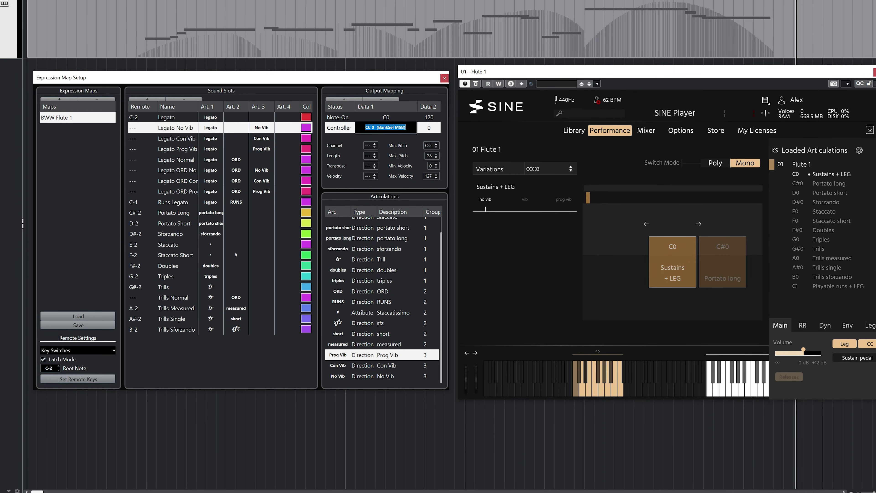
type("3")
Map the Legato Con Vib slot to Note C0 plus CC 3 with value 60.
left_click(177, 138)
left_click(344, 100)
double_click(397, 118)
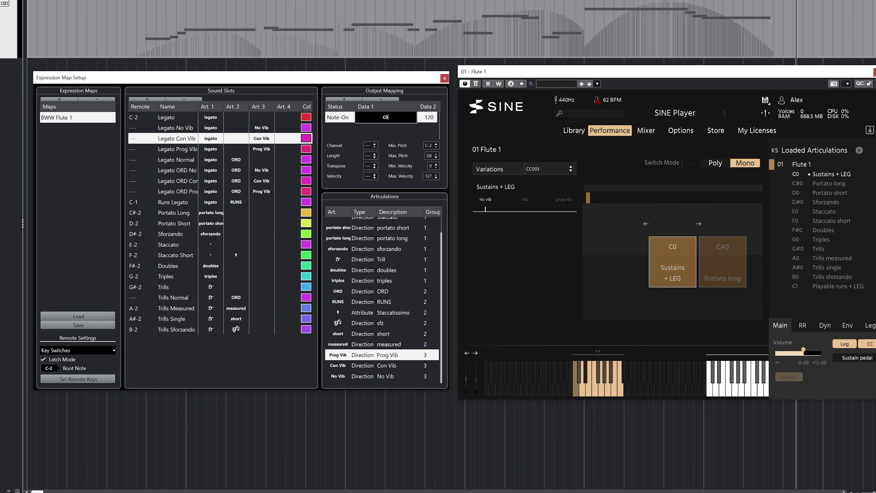
type("C0")
left_click(344, 100)
left_click(347, 129)
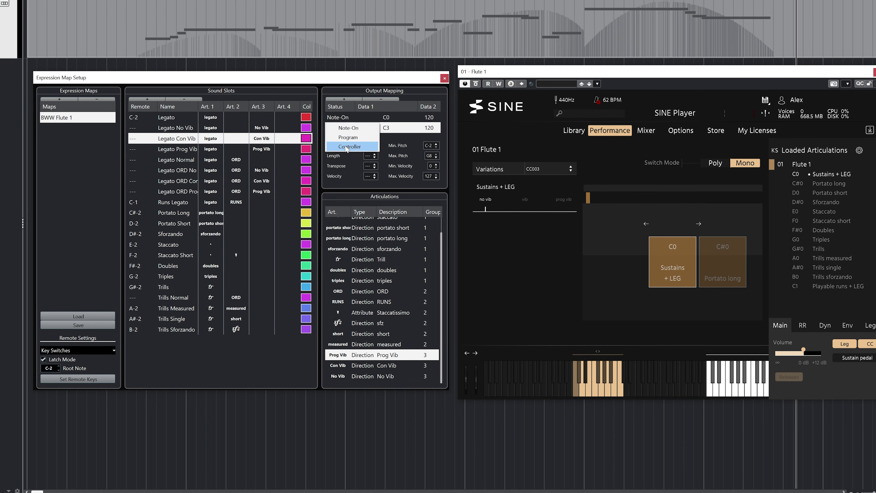
left_click(346, 140)
double_click(371, 129)
type("3 (BankSel MSB")
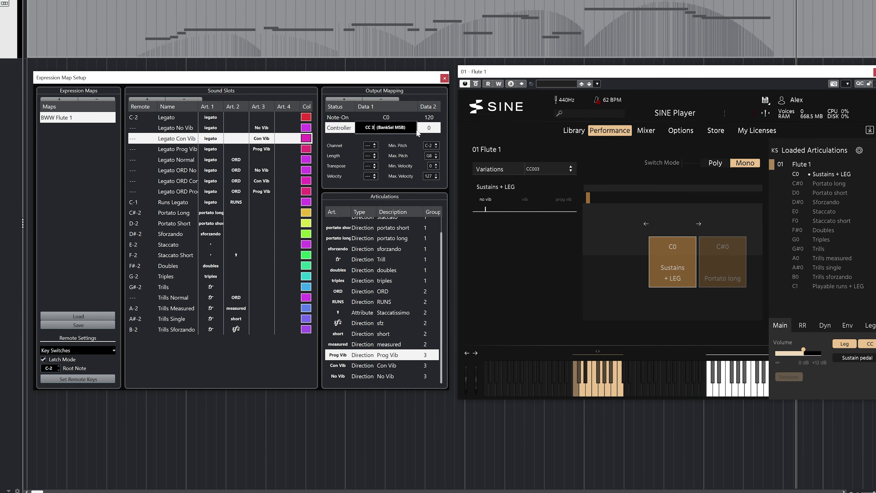
key("Tab")
type("60")
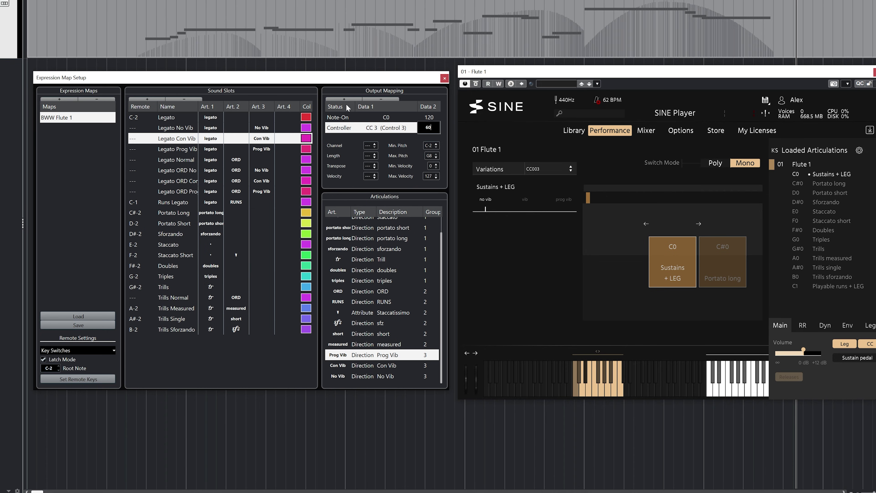
Map the Legato Prog Vib slot to Note C0 plus CC 3 with value 120.
left_click(193, 149)
double_click(379, 117)
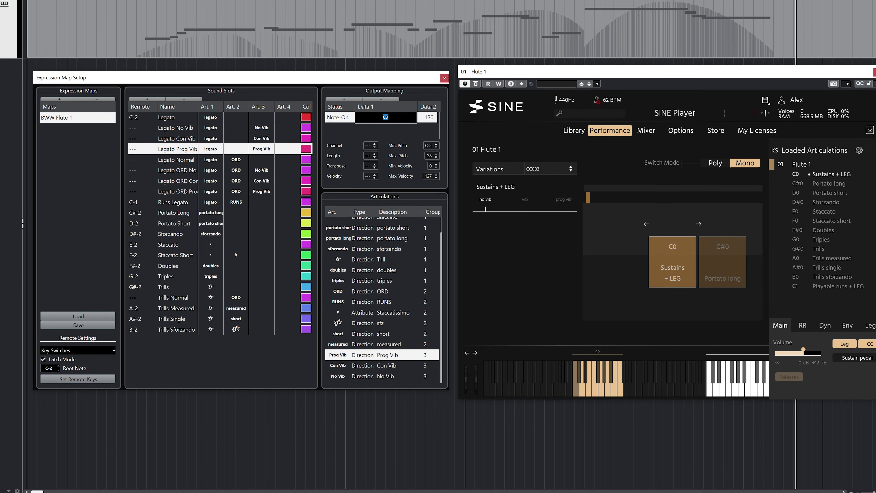
type("0")
key("Return")
left_click(345, 99)
left_click(340, 127)
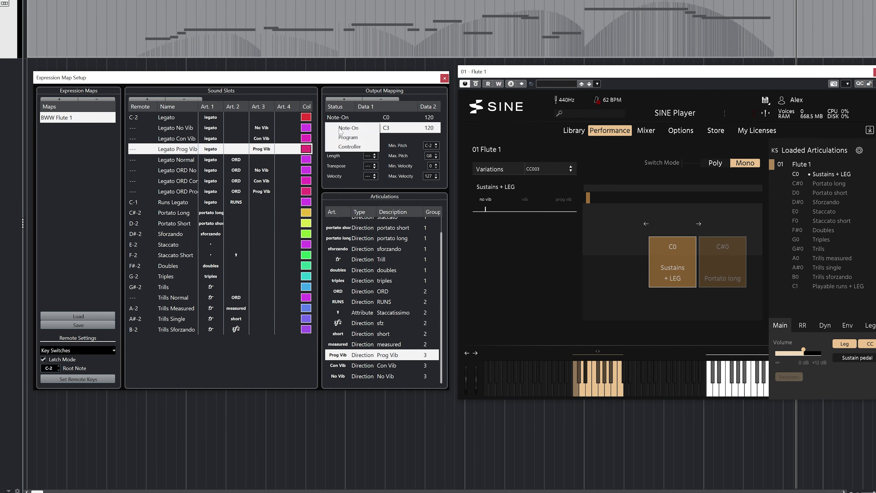
left_click(348, 131)
double_click(379, 127)
left_click(372, 127)
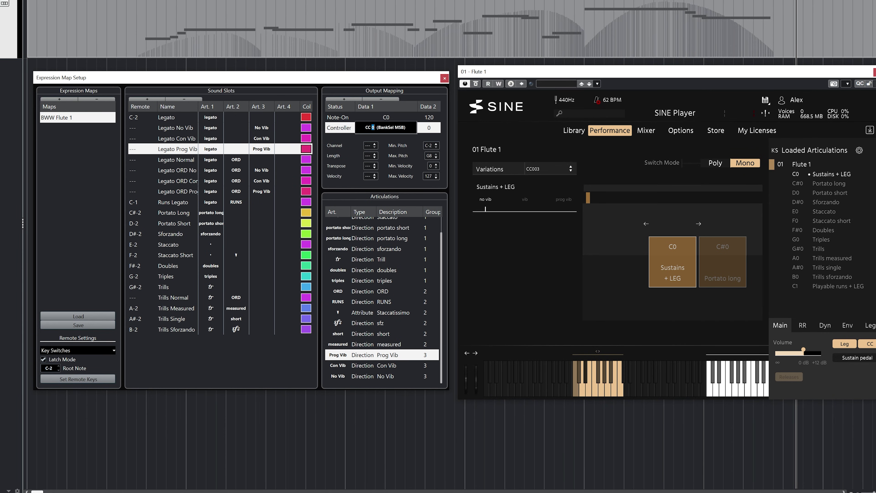
type("3")
key("Tab")
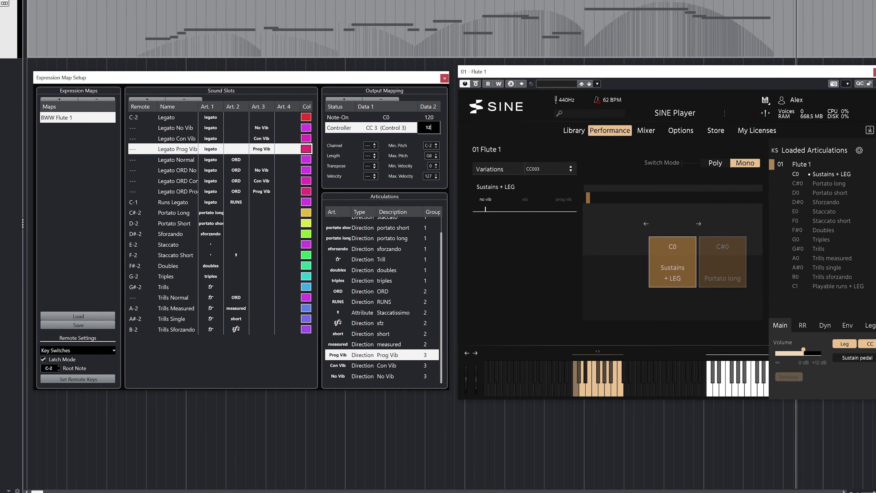
type("120")
key("Return")
Add a Note C0 output message to the Legato ORD No Vib slot.
left_click(186, 161)
left_click(185, 173)
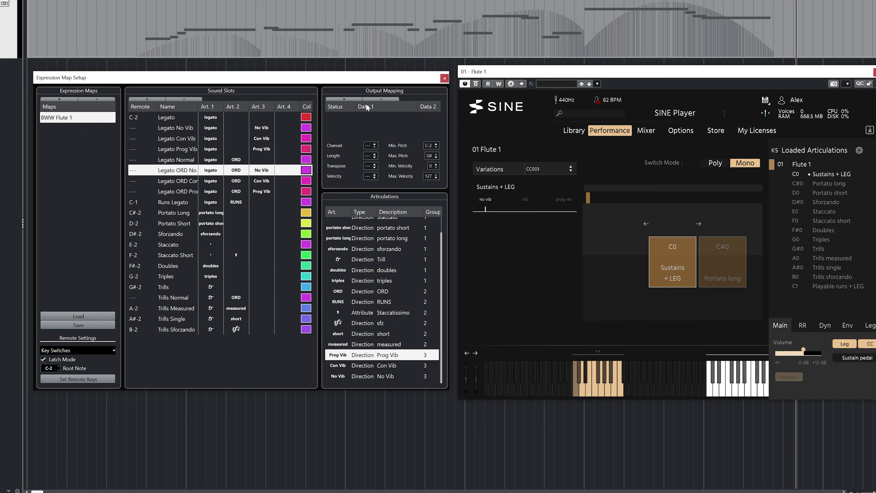
left_click(350, 100)
double_click(386, 117)
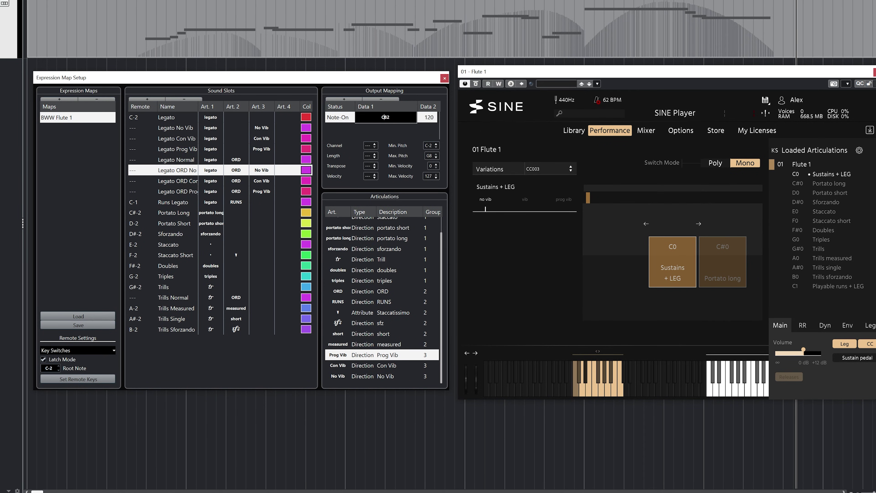
type("C0")
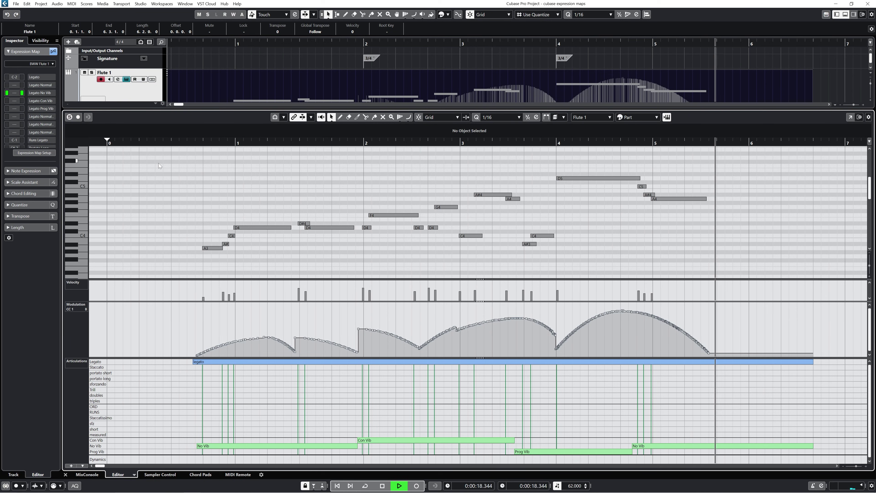
key("space")
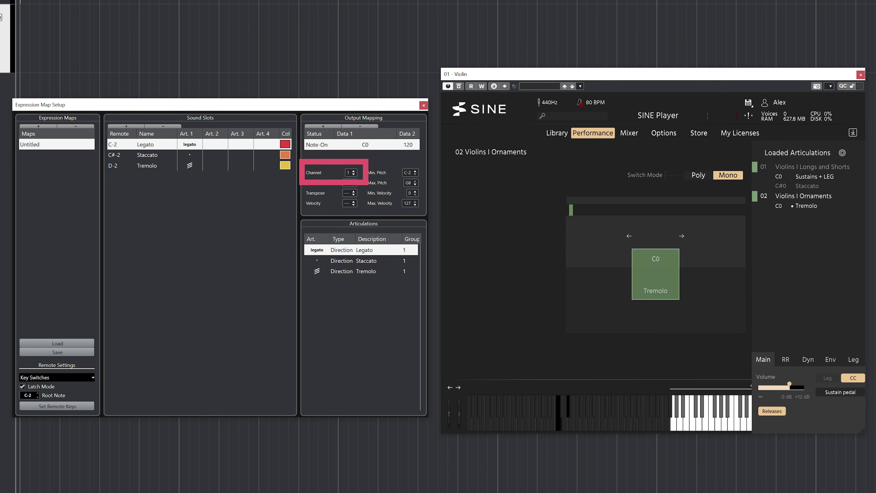
Check the output channels of the violin map's Staccato and Tremolo slots.
left_click(147, 155)
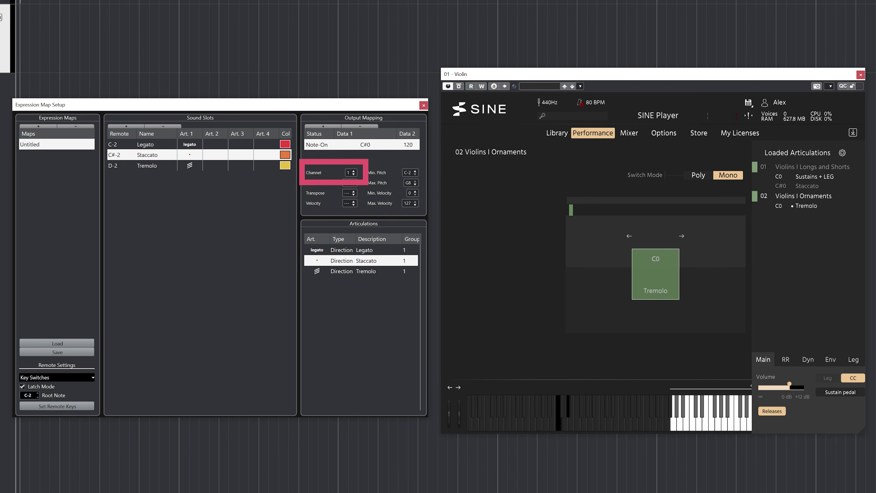
left_click(147, 166)
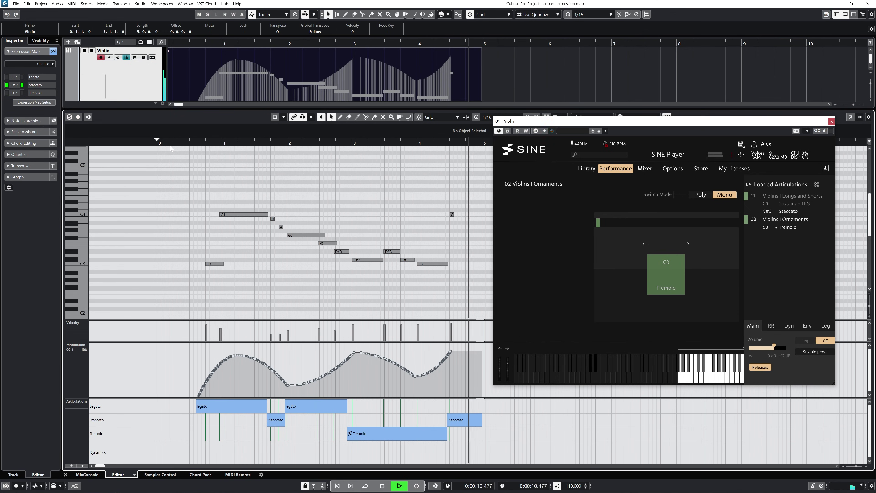
Stop playback of the violin part.
key("space")
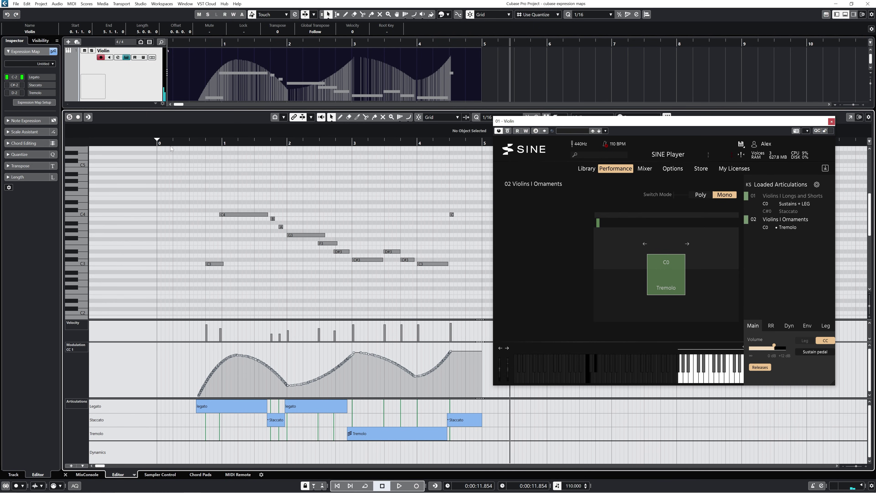